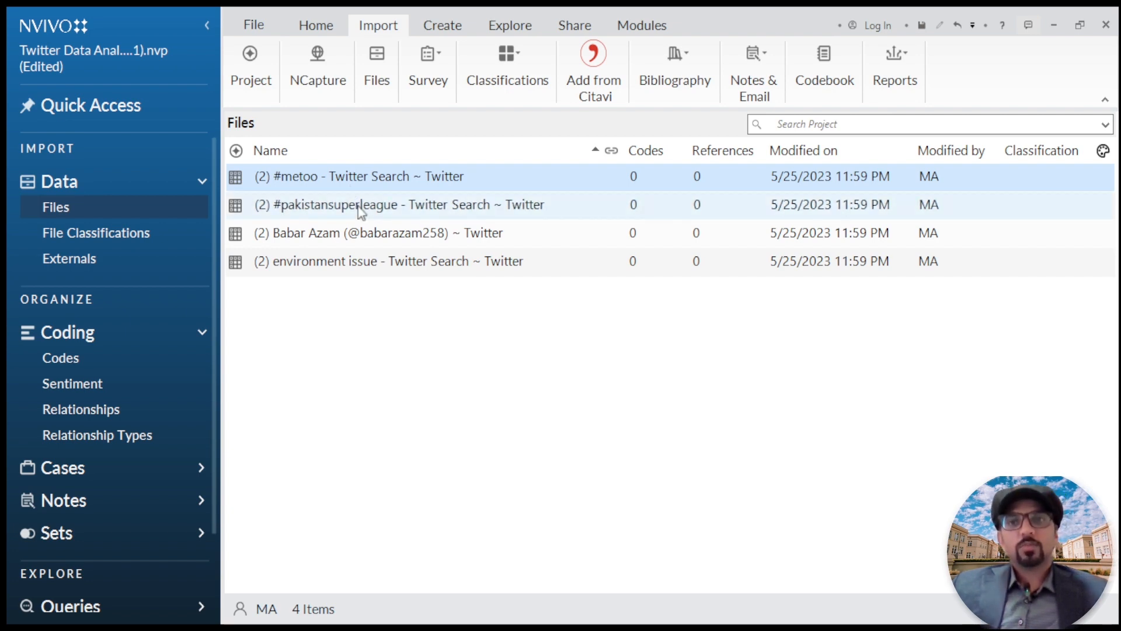
{"action": "left_click", "coordinate": [345, 236]}
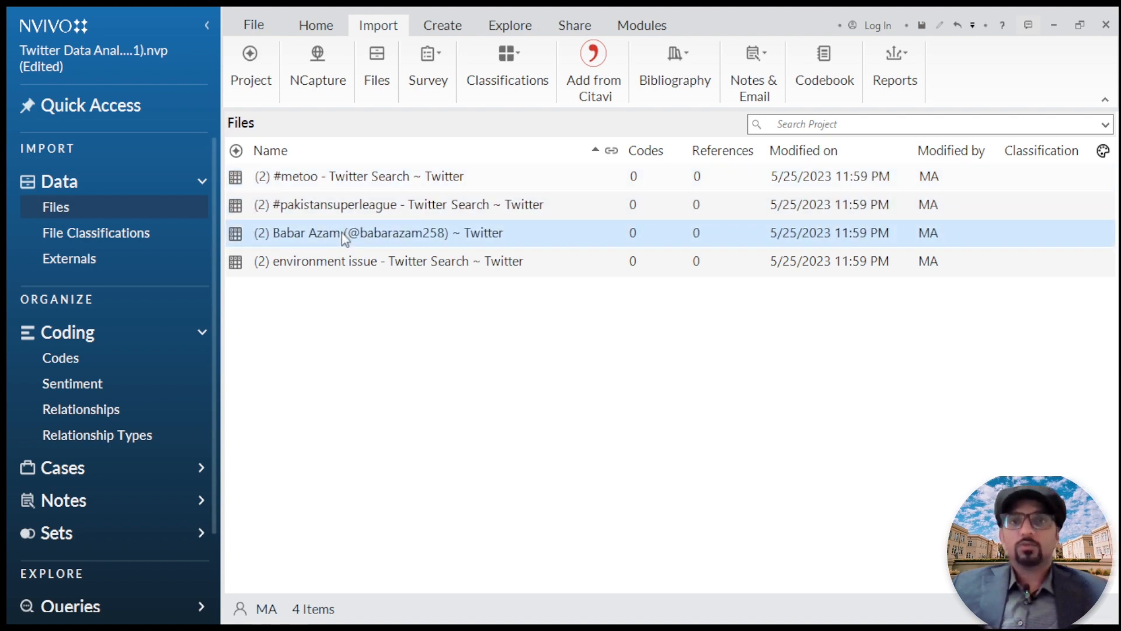
{"action": "left_click", "coordinate": [330, 266], "text": "ctrl"}
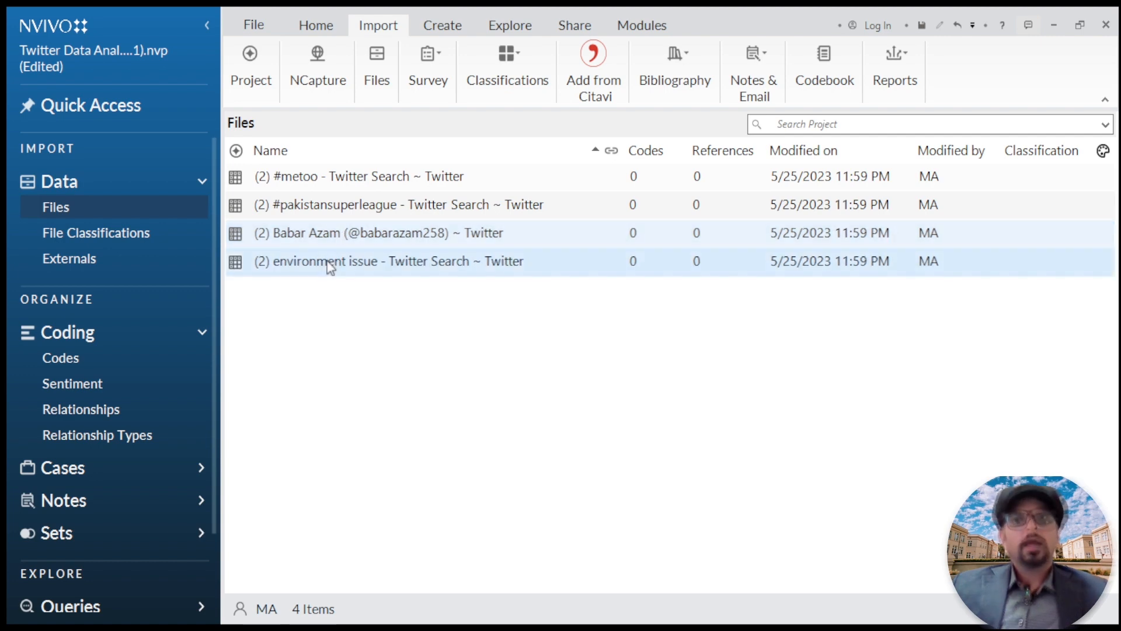
{"action": "left_click", "coordinate": [330, 266]}
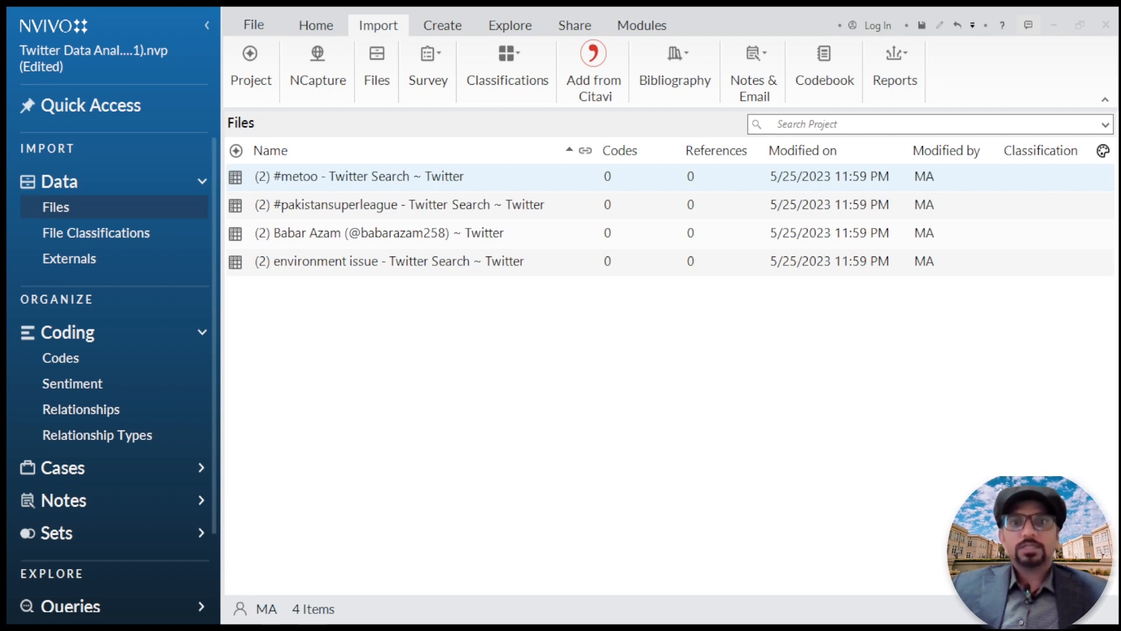
Step: Start autocoding the #metoo file and examine the sentiment method's entire-cell and sentence coding options
{"action": "right_click", "coordinate": [300, 188]}
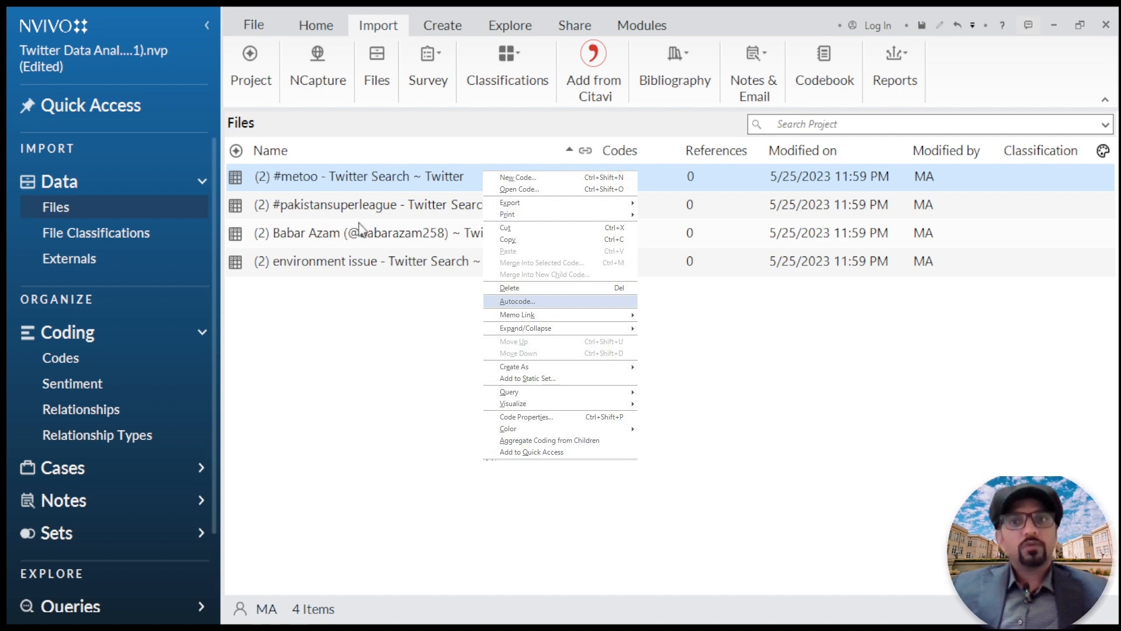
{"action": "key", "text": "Return"}
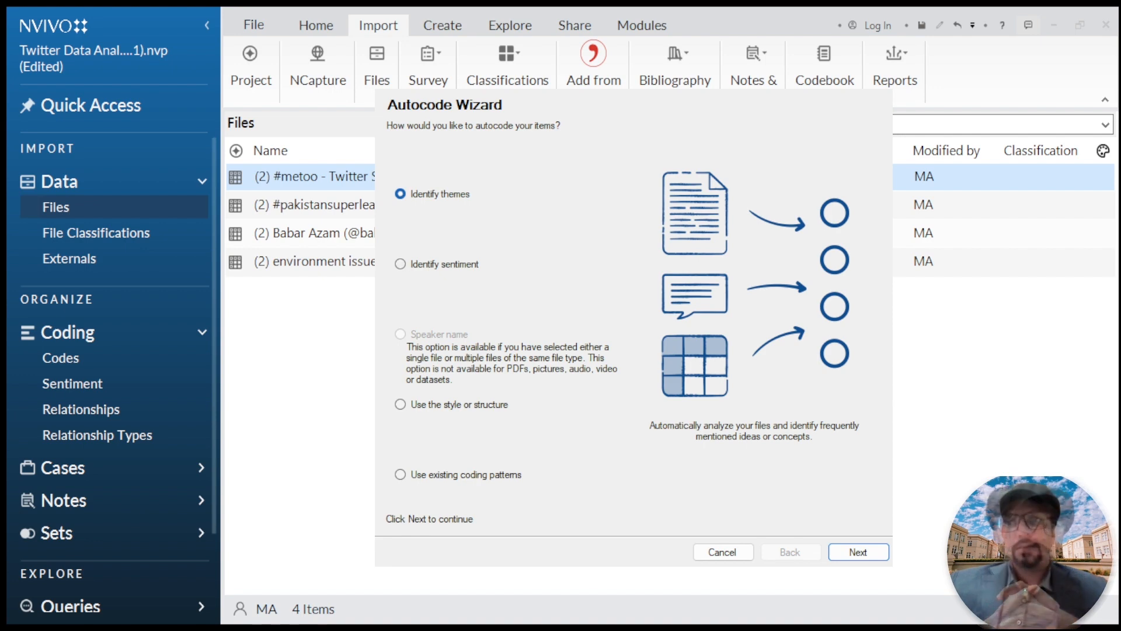
{"action": "left_click", "coordinate": [402, 264]}
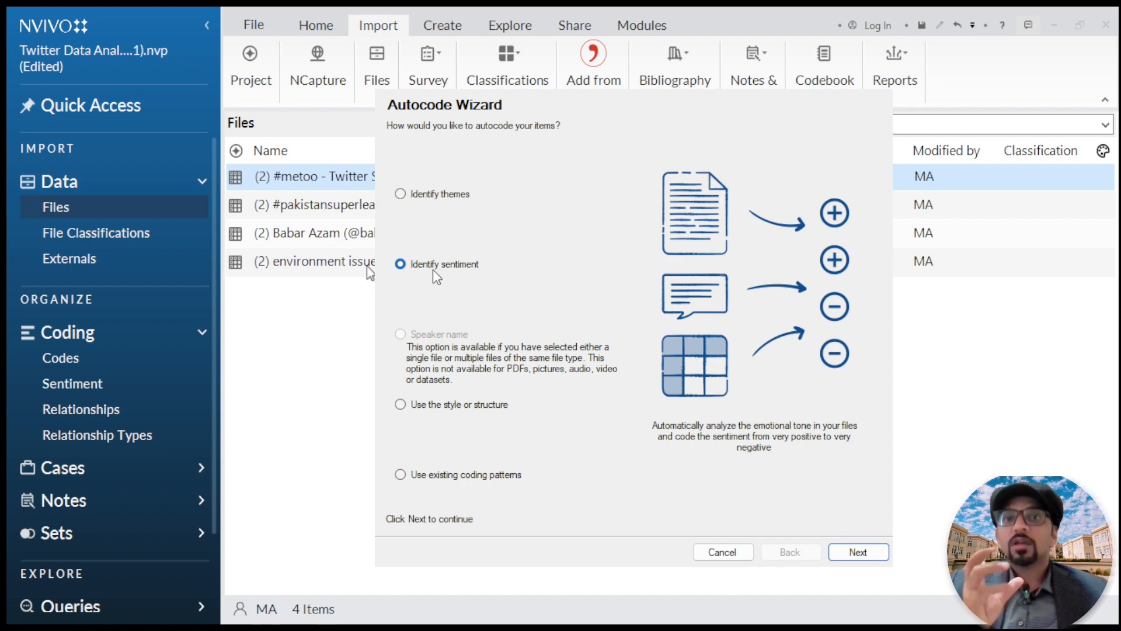
{"action": "left_click", "coordinate": [859, 552]}
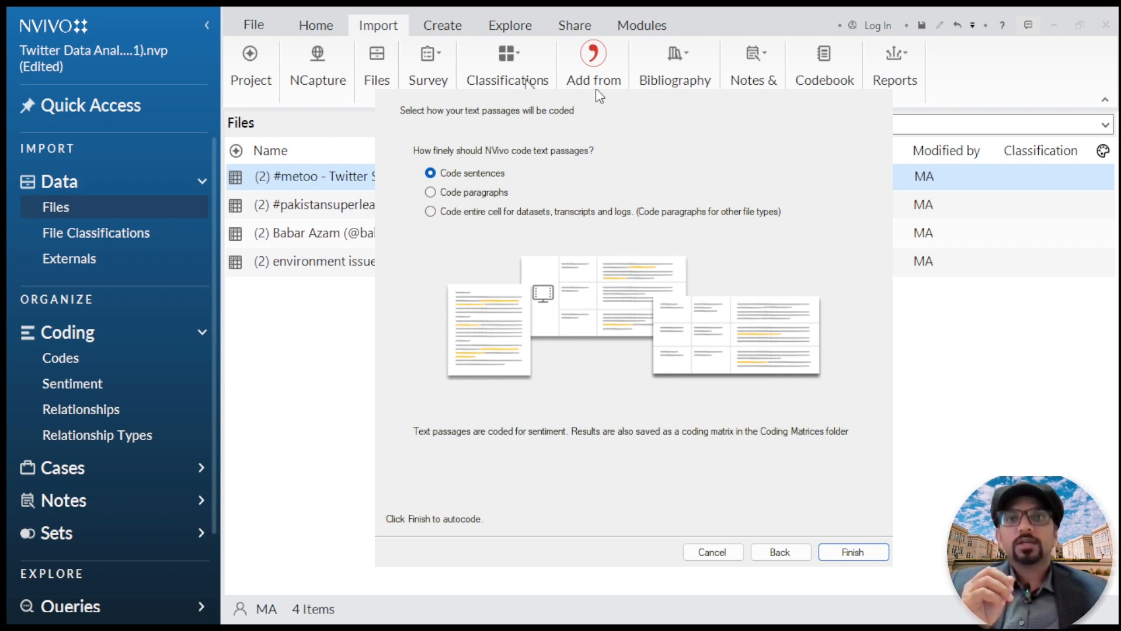
{"action": "left_click", "coordinate": [474, 217]}
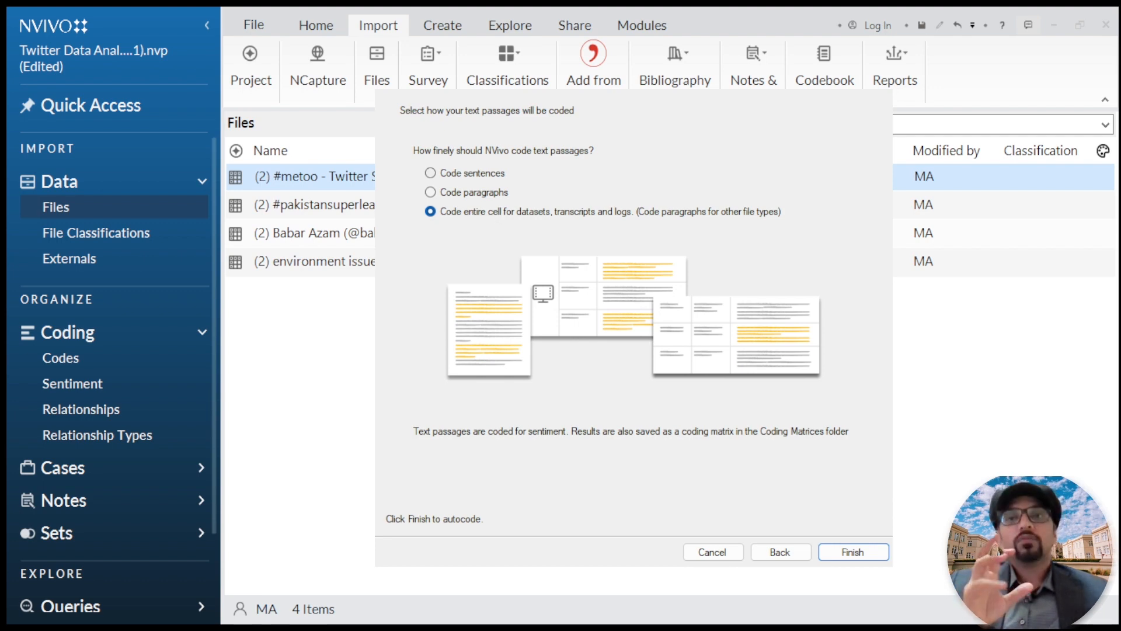
{"action": "left_click", "coordinate": [458, 175]}
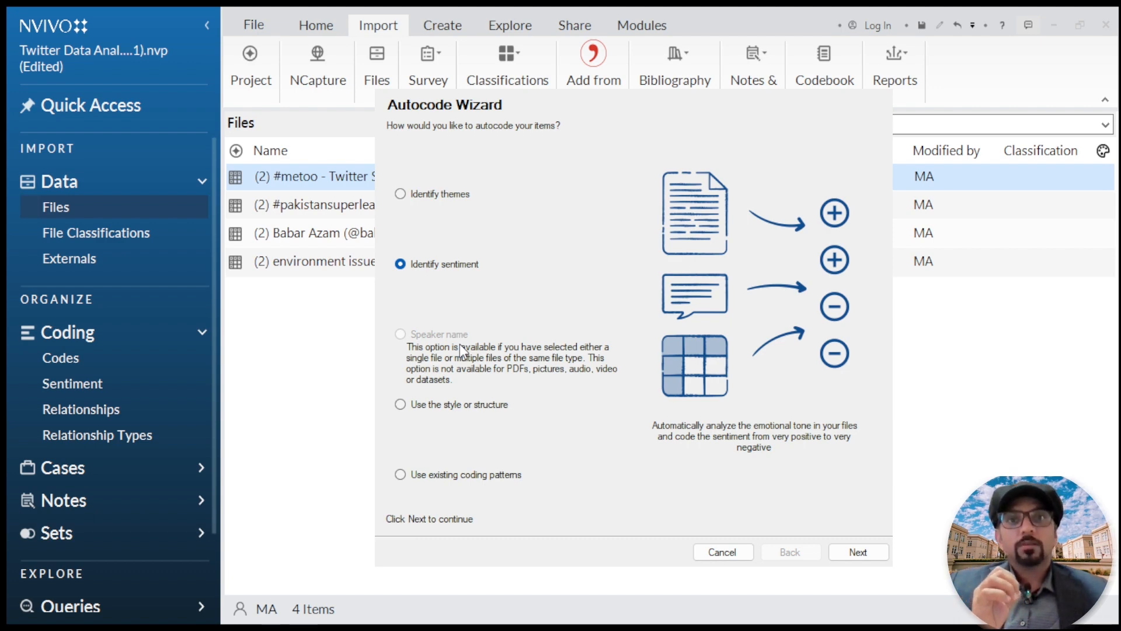
Step: Examine the style or structure, existing coding patterns and theme methods for autocoding, and close the wizard without autocoding
{"action": "left_click", "coordinate": [467, 406]}
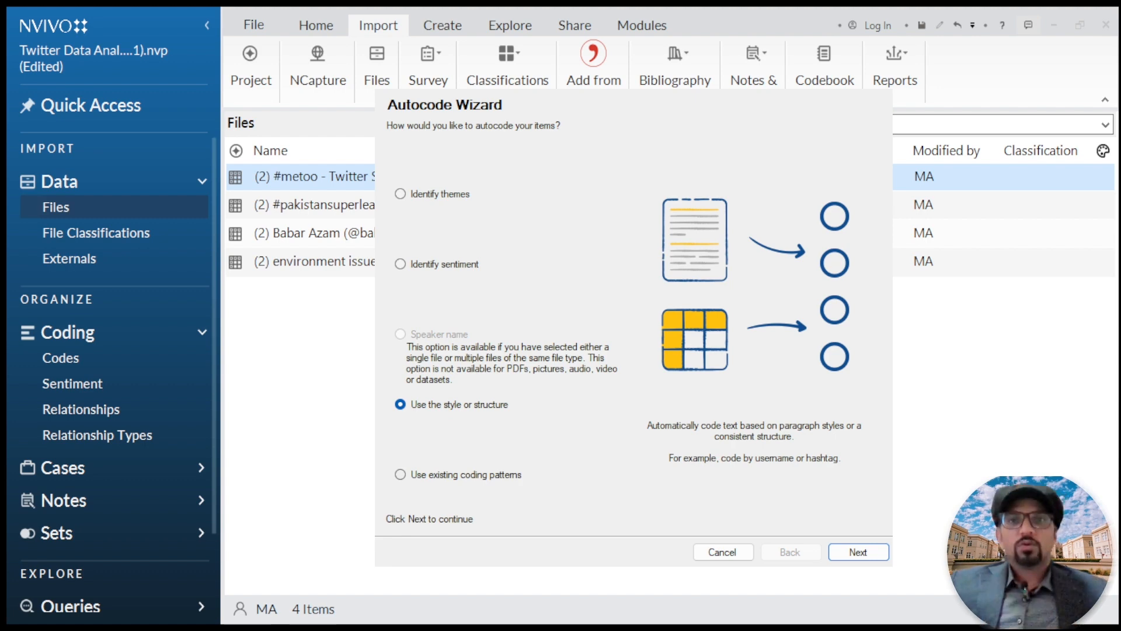
{"action": "left_click", "coordinate": [517, 475]}
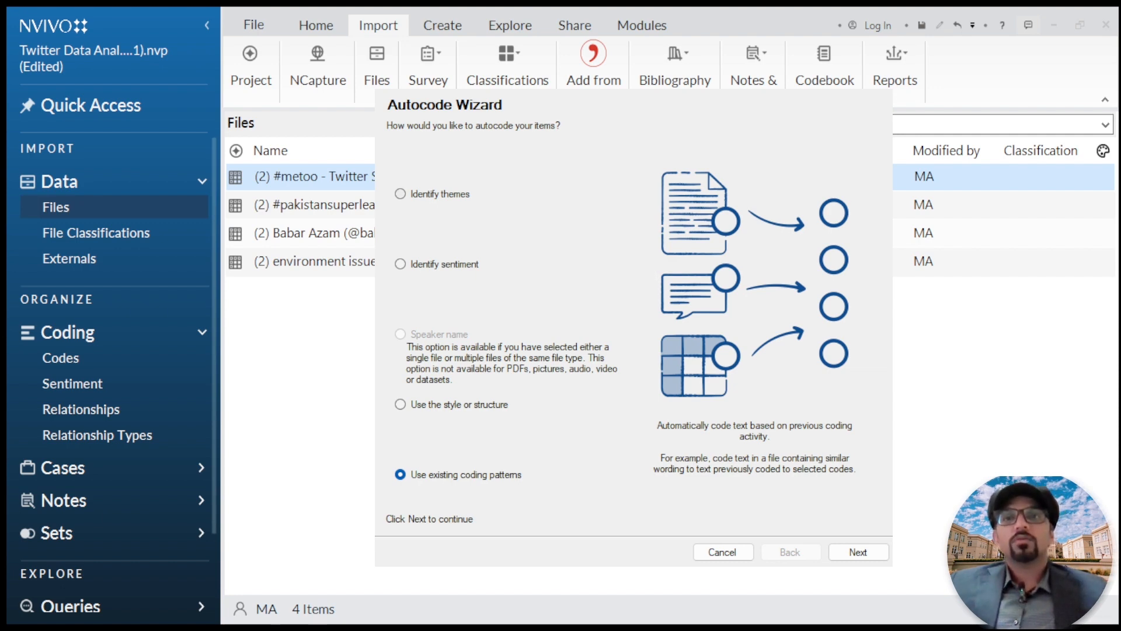
{"action": "left_click", "coordinate": [400, 194]}
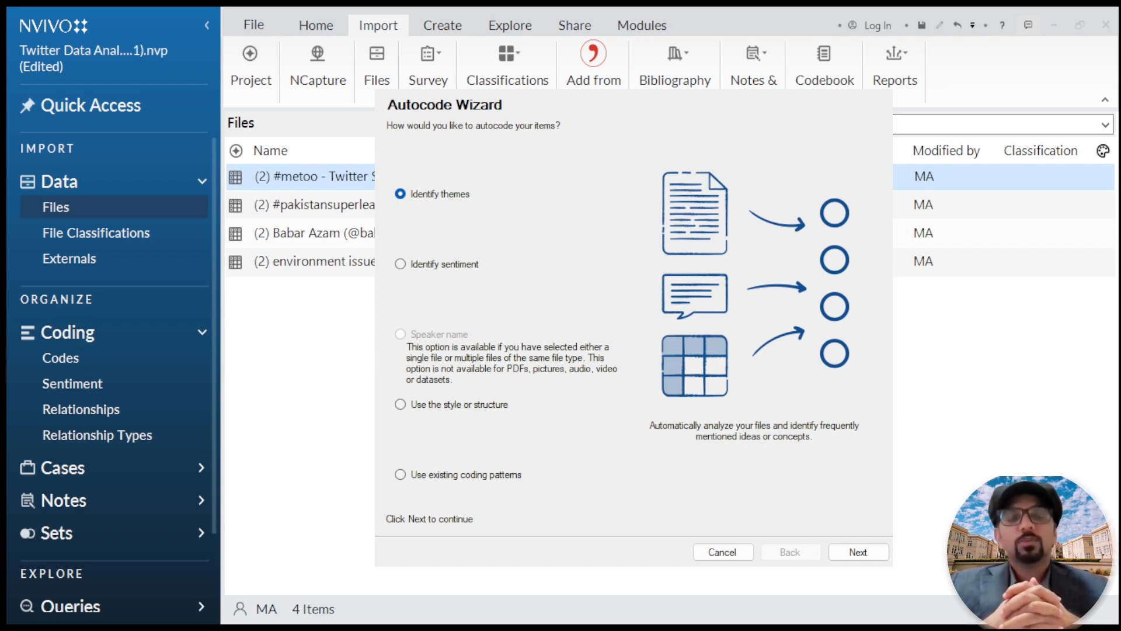
{"action": "left_click", "coordinate": [722, 552]}
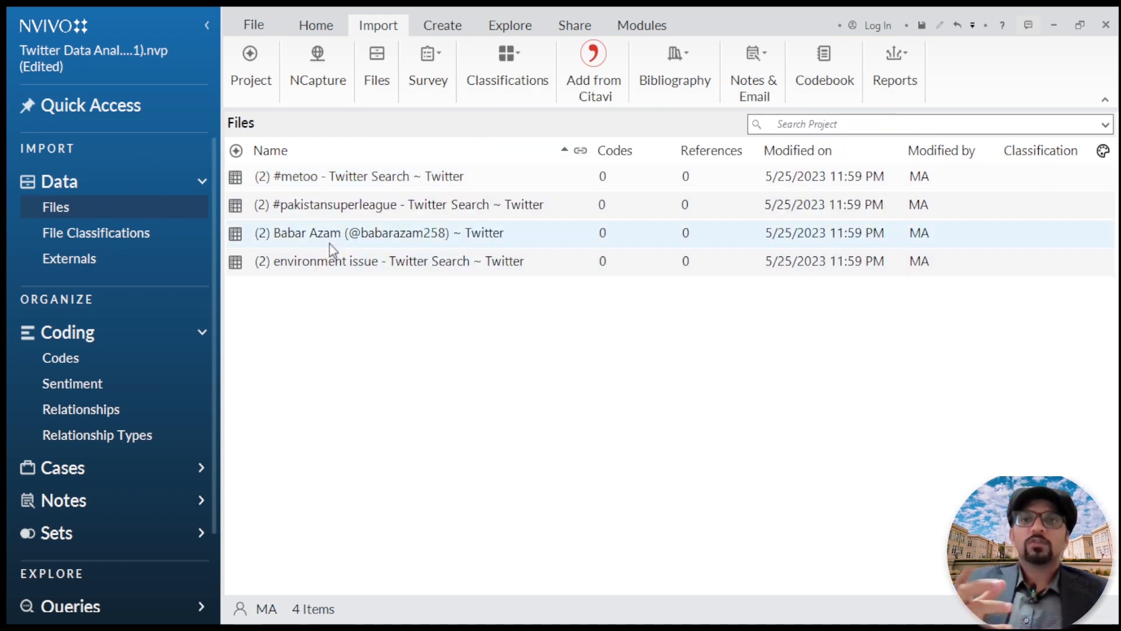
Step: Identify themes in the Babar Azam Twitter file and exclude the https theme and the https subtheme under happy
{"action": "right_click", "coordinate": [409, 237]}
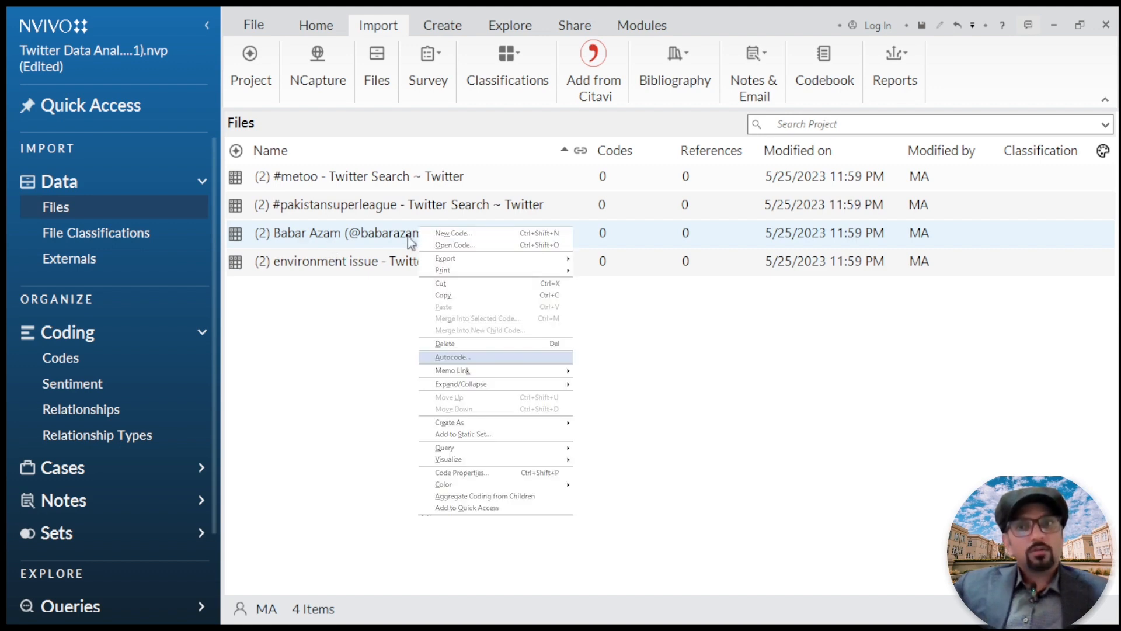
{"action": "left_click", "coordinate": [453, 357]}
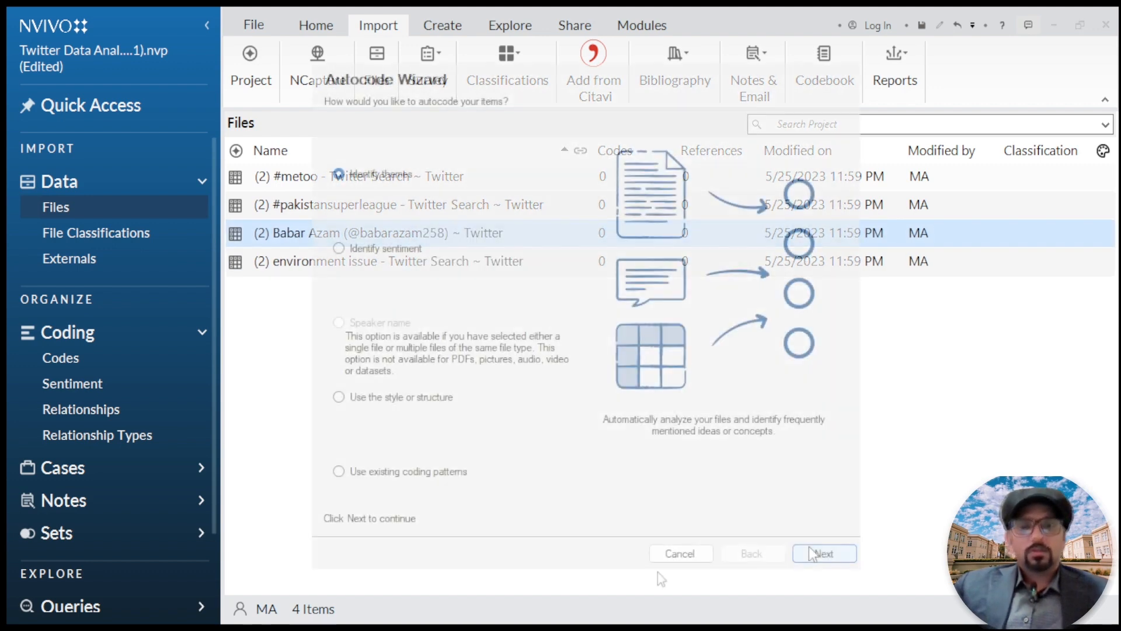
{"action": "left_click", "coordinate": [818, 553]}
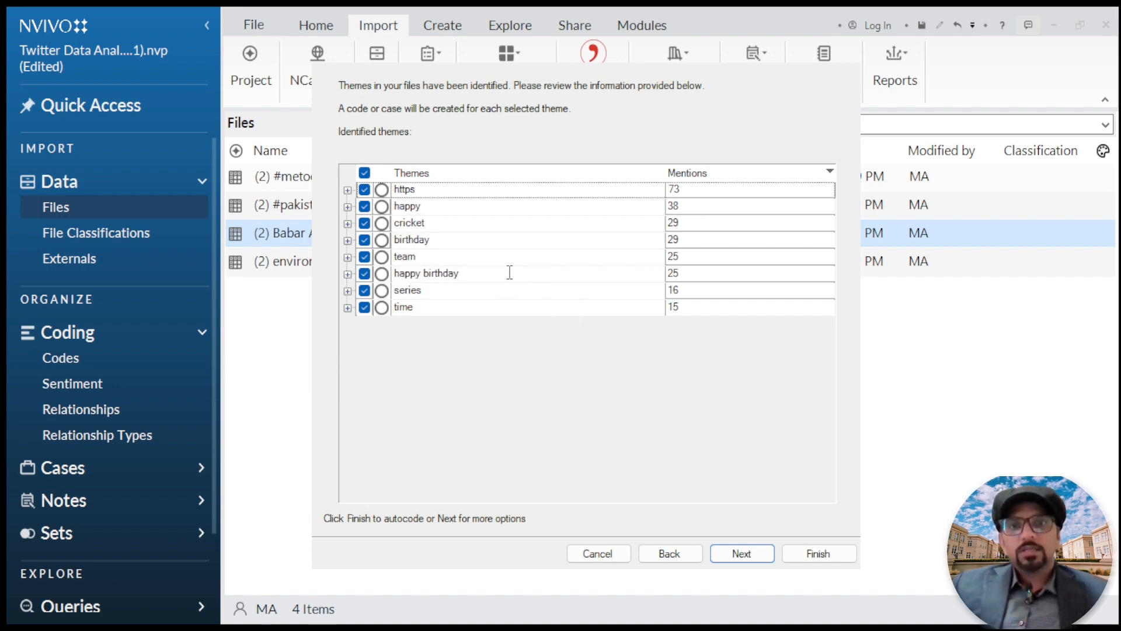
{"action": "left_click", "coordinate": [366, 191]}
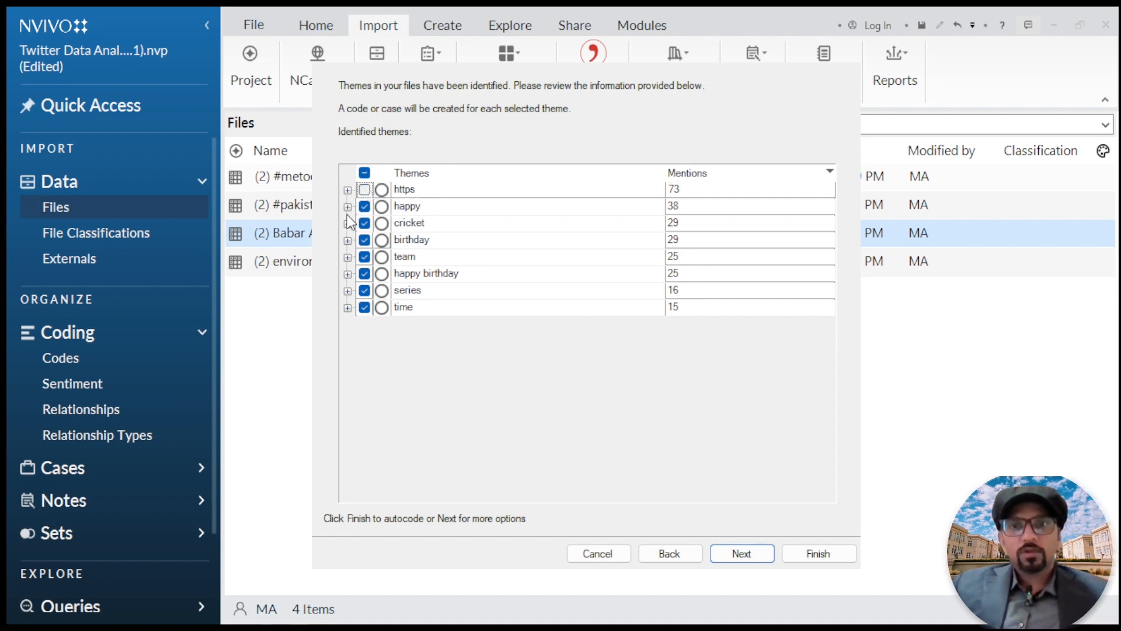
{"action": "left_click", "coordinate": [349, 207]}
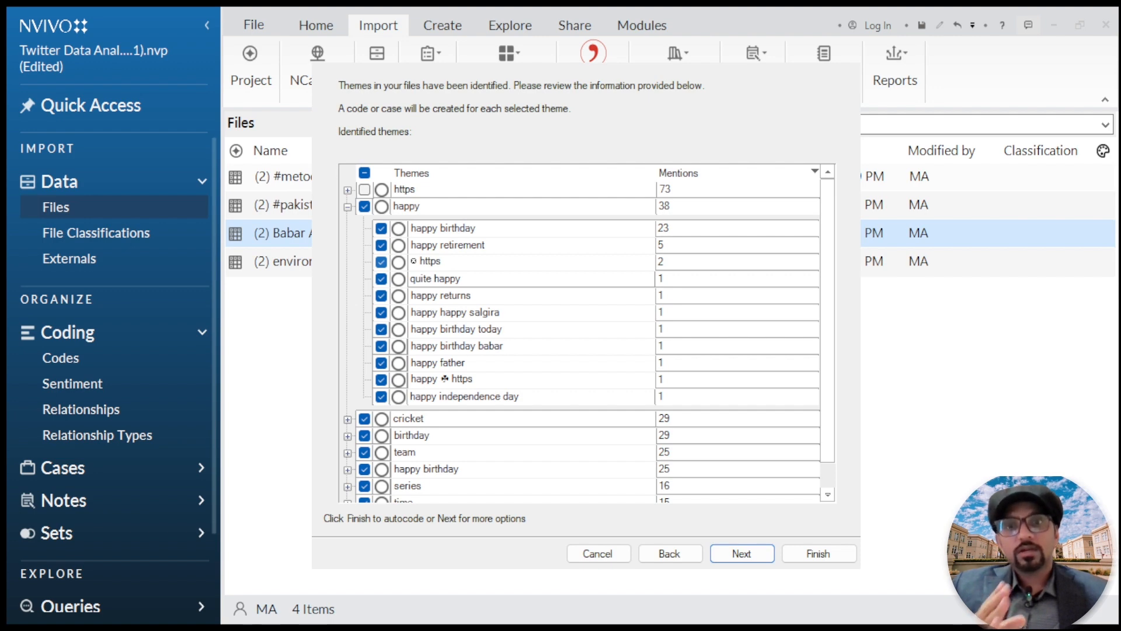
{"action": "left_click", "coordinate": [381, 262]}
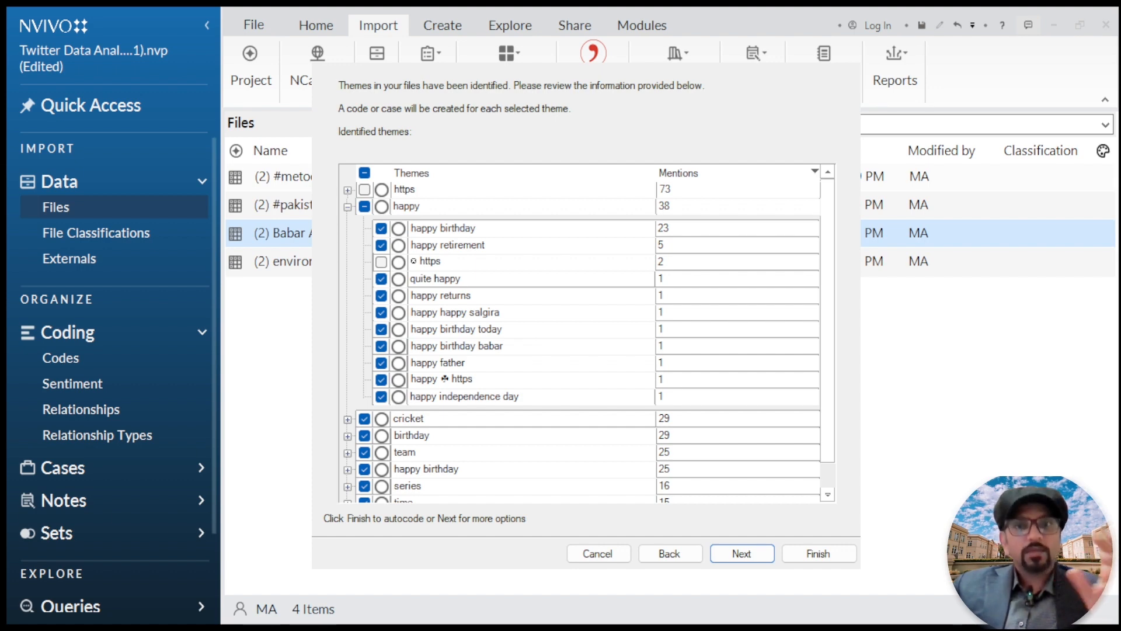
Step: Review the subthemes under cricket and team for the Babar Azam file, and cancel the autocoding
{"action": "scroll", "coordinate": [584, 333], "scroll_direction": "down", "scroll_amount": 1}
{"action": "left_click", "coordinate": [347, 402]}
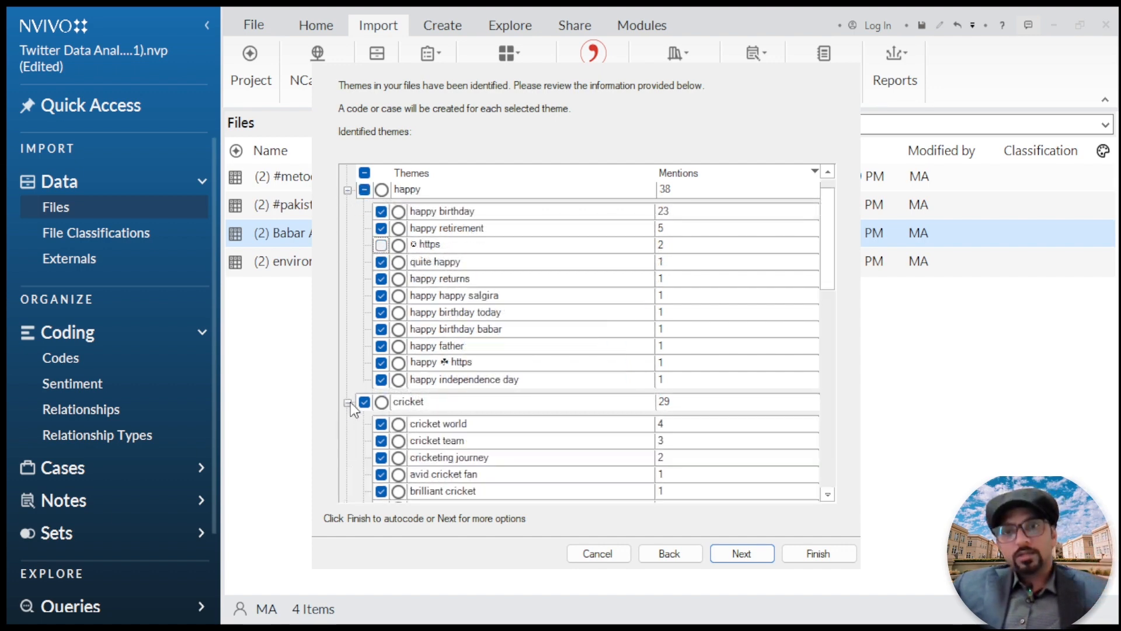
{"action": "scroll", "coordinate": [452, 413], "scroll_direction": "down", "scroll_amount": 8}
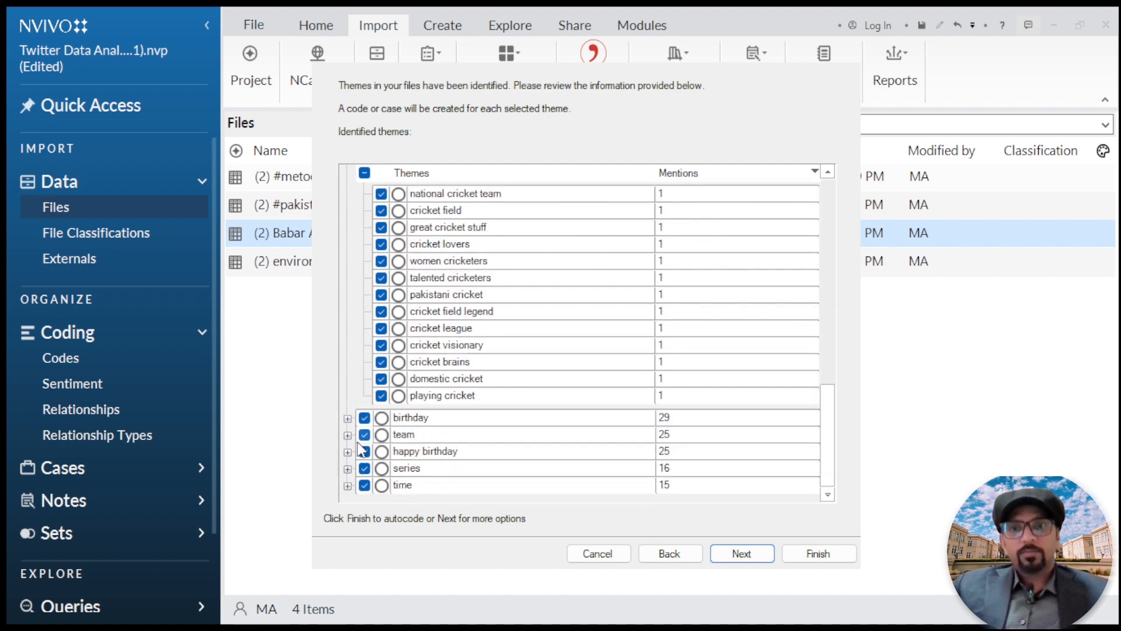
{"action": "left_click", "coordinate": [348, 435]}
{"action": "scroll", "coordinate": [502, 281], "scroll_direction": "down", "scroll_amount": 6}
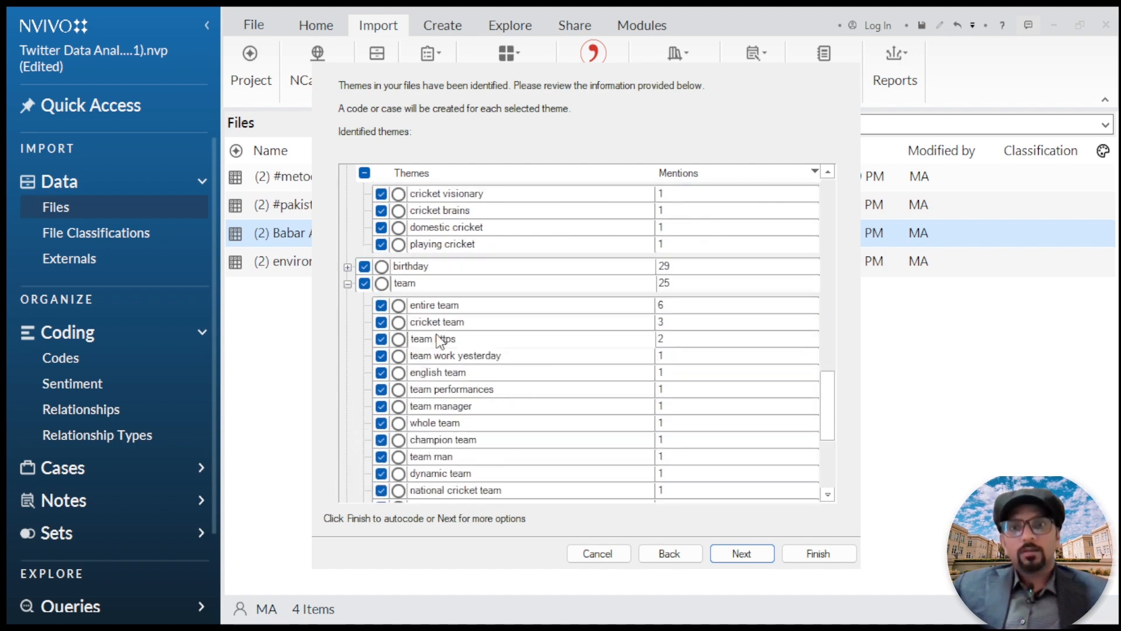
{"action": "scroll", "coordinate": [437, 334], "scroll_direction": "up", "scroll_amount": 8}
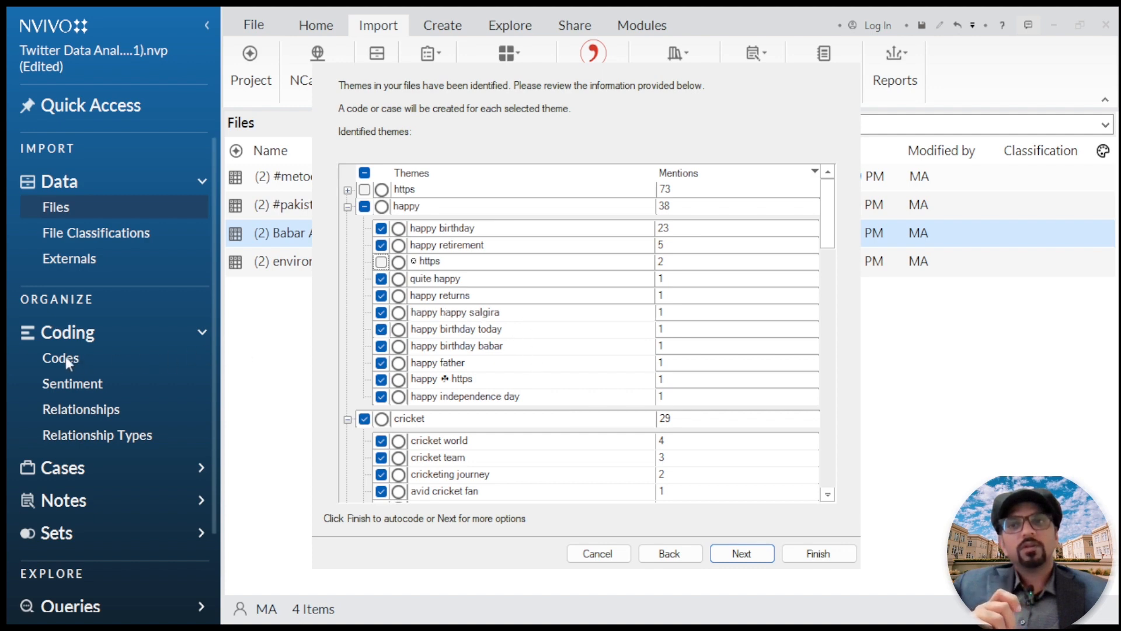
{"action": "left_click", "coordinate": [606, 560]}
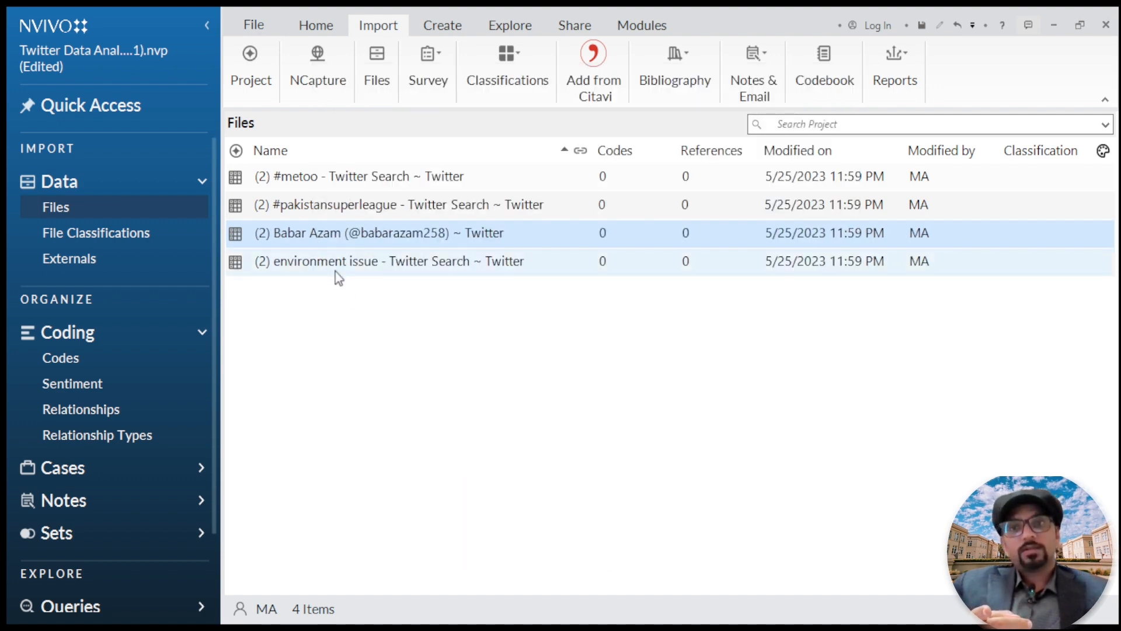
Step: Run autocoding with theme identification on the environment issue Twitter search file
{"action": "left_click", "coordinate": [355, 269]}
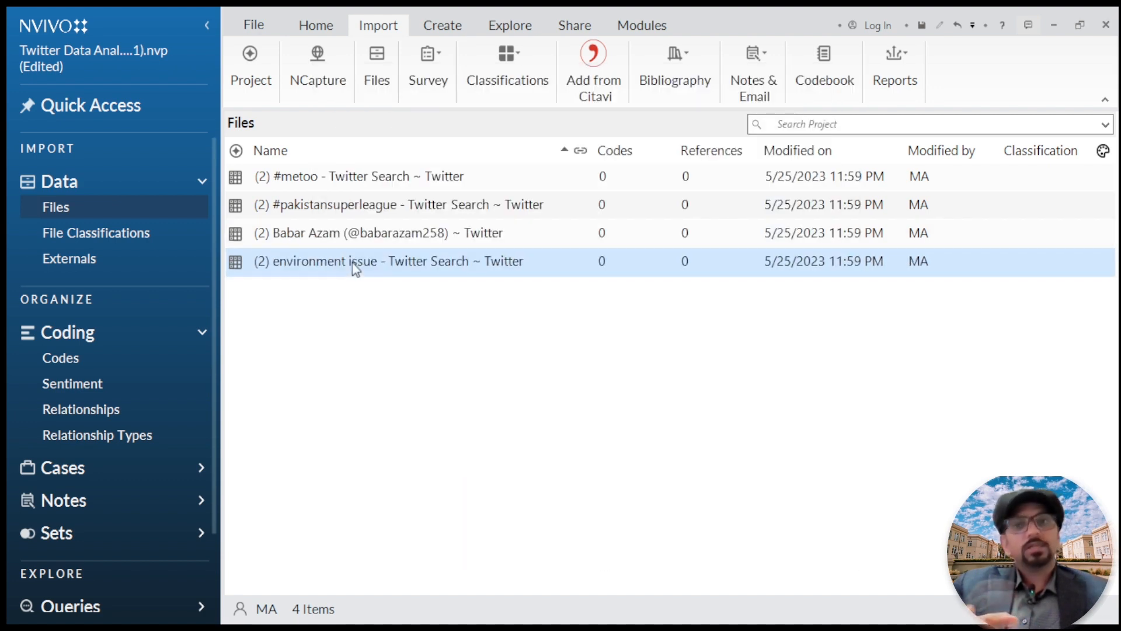
{"action": "right_click", "coordinate": [353, 264]}
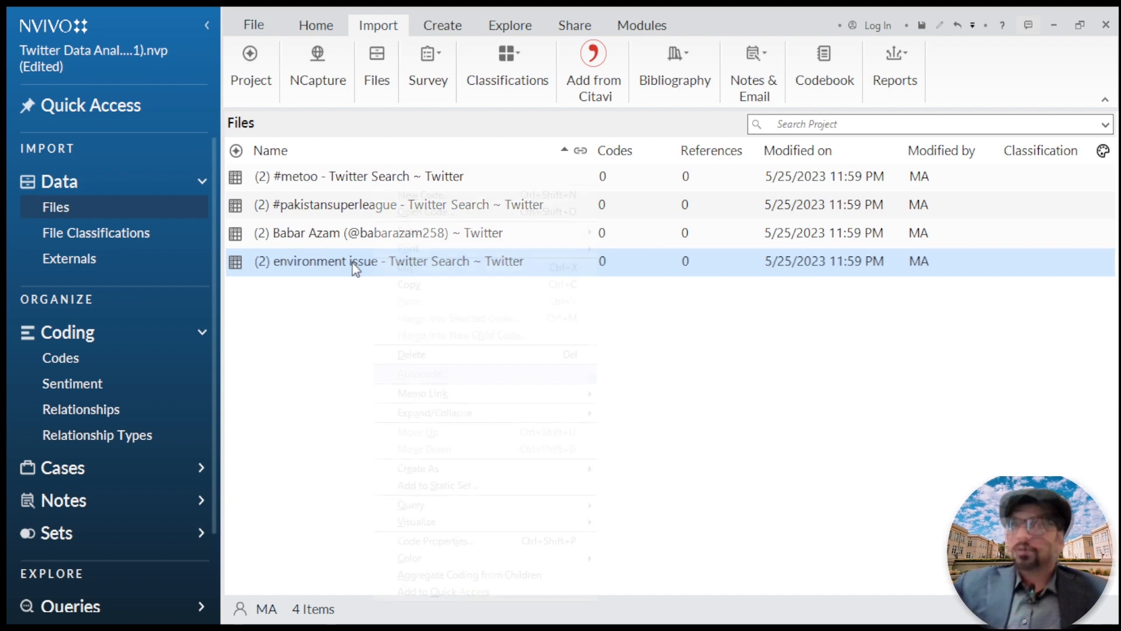
{"action": "left_click", "coordinate": [423, 374]}
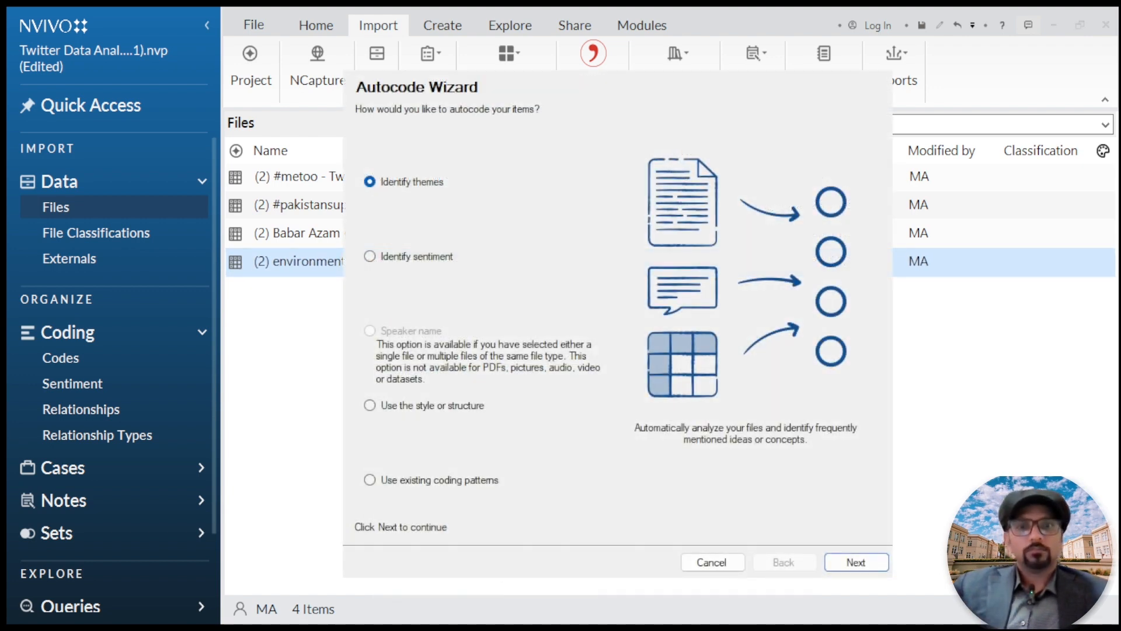
{"action": "left_click", "coordinate": [847, 561]}
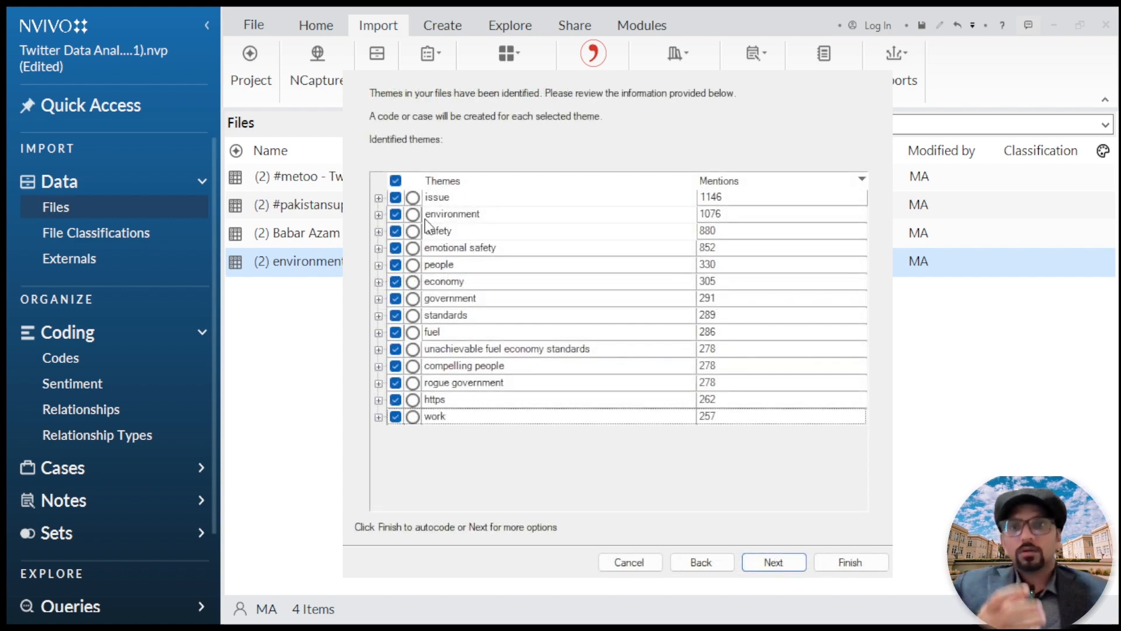
Step: Review the issue, environment and https subthemes, exclude the https theme, and continue to the text passage coding options
{"action": "left_click", "coordinate": [378, 198]}
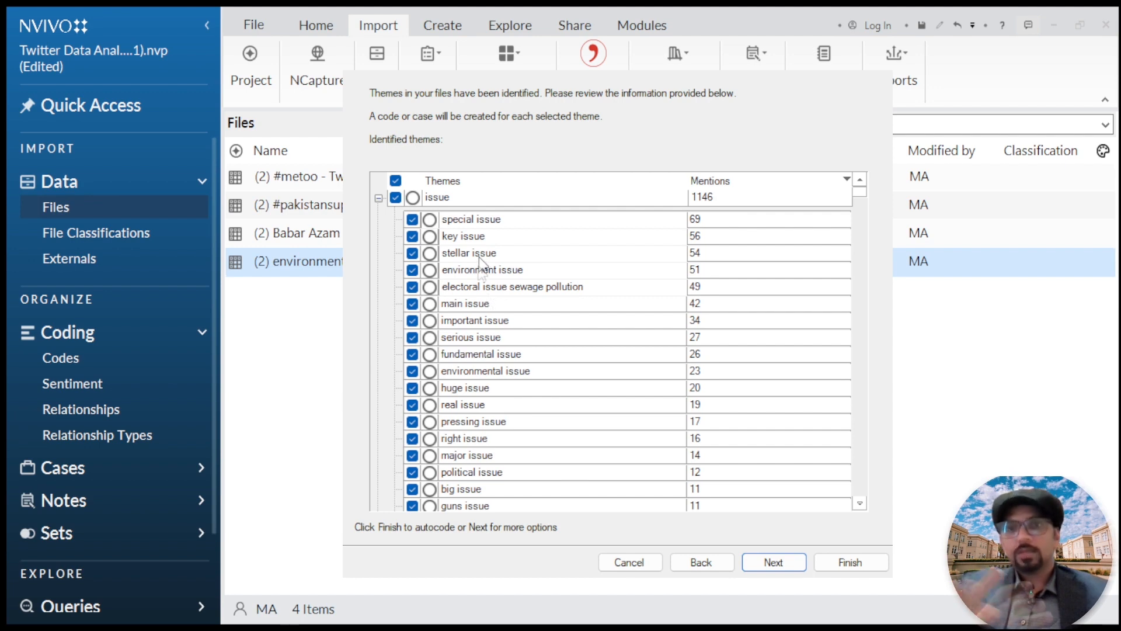
{"action": "left_click", "coordinate": [379, 198]}
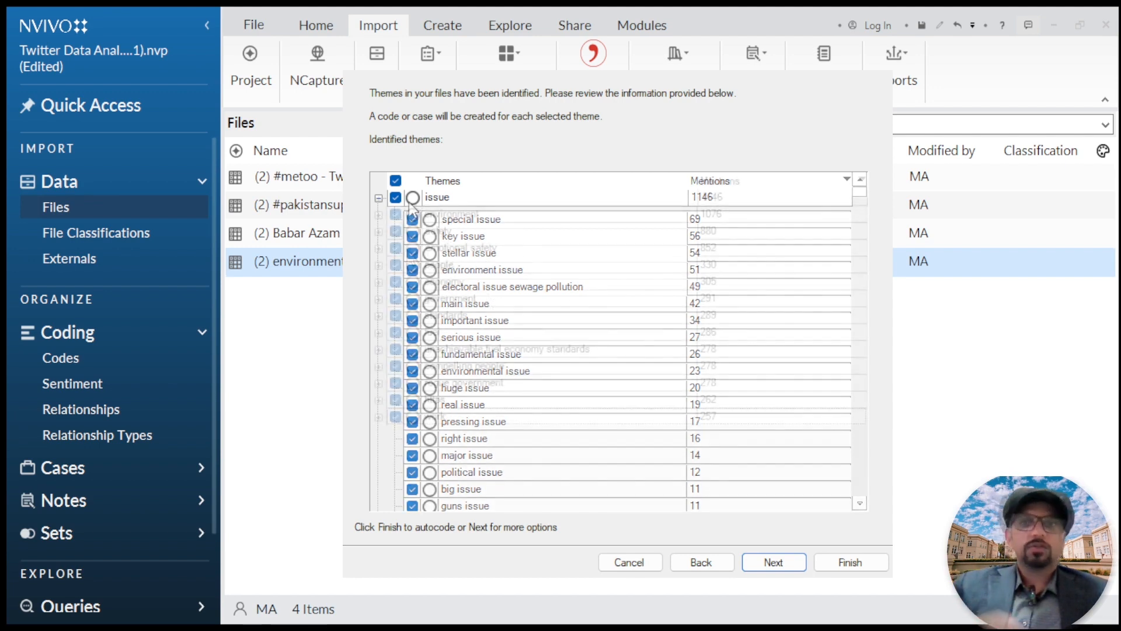
{"action": "left_click", "coordinate": [378, 215]}
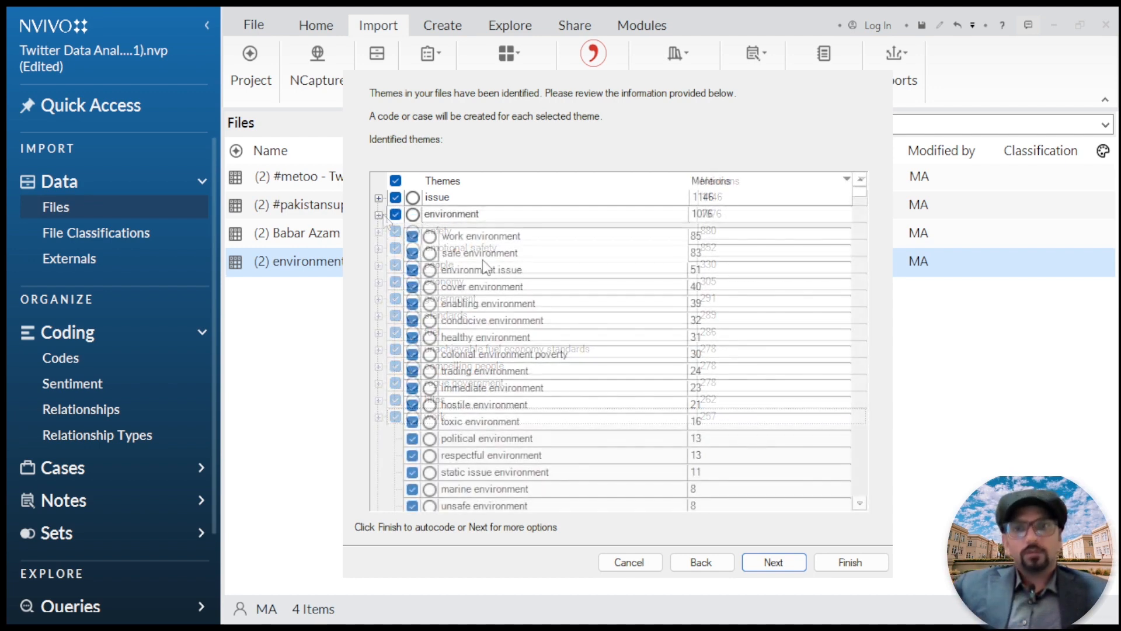
{"action": "left_click", "coordinate": [378, 215]}
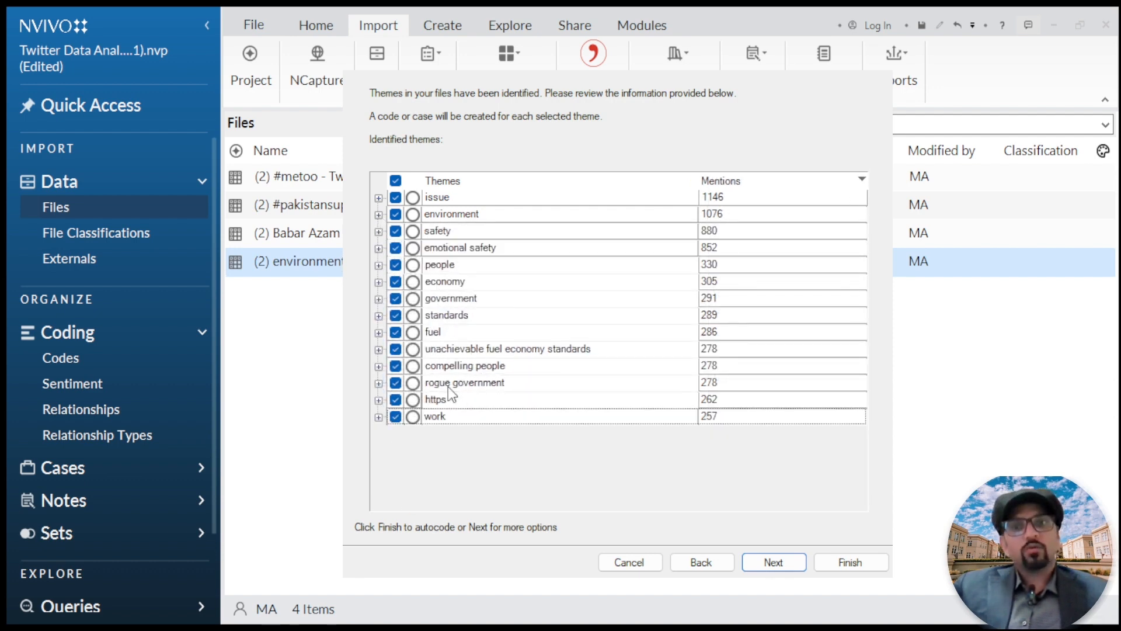
{"action": "left_click", "coordinate": [379, 401]}
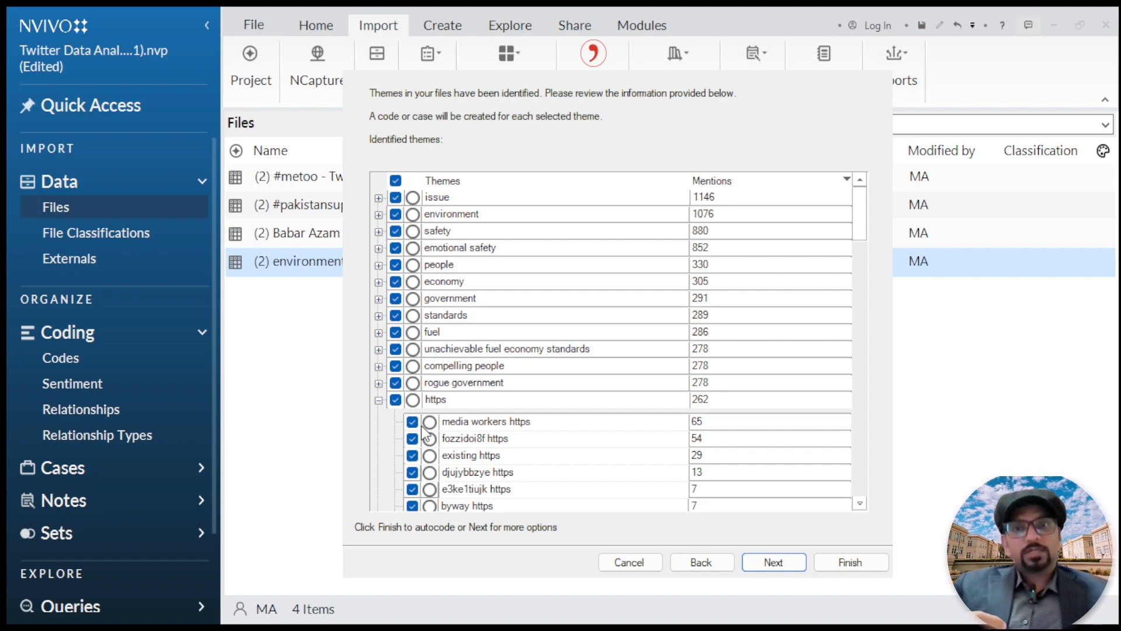
{"action": "left_click", "coordinate": [396, 401]}
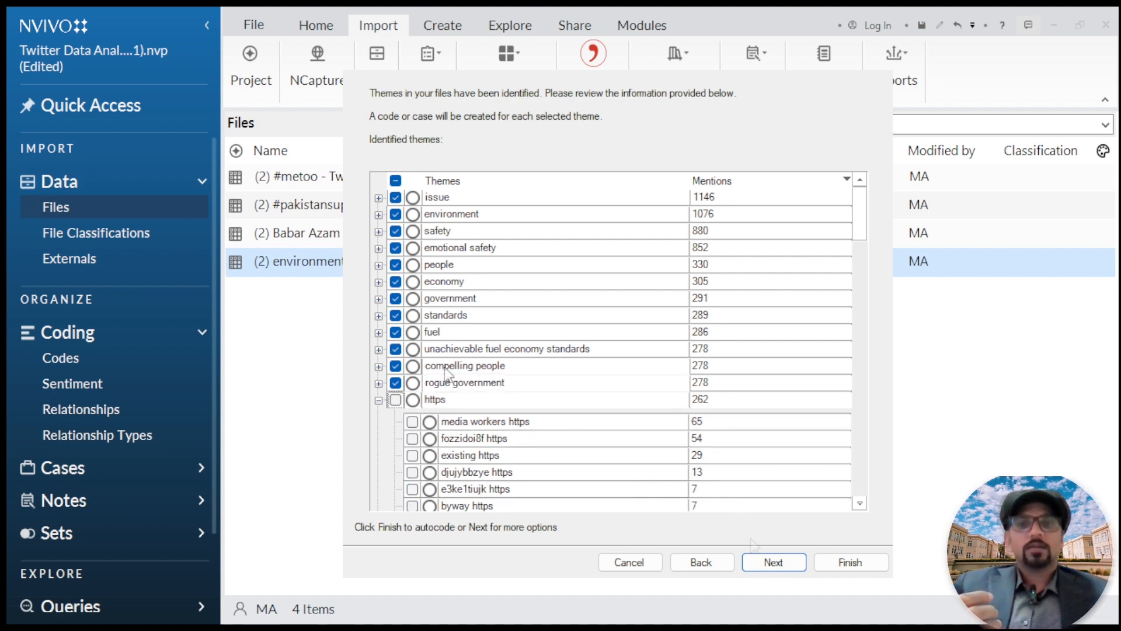
{"action": "left_click", "coordinate": [770, 561]}
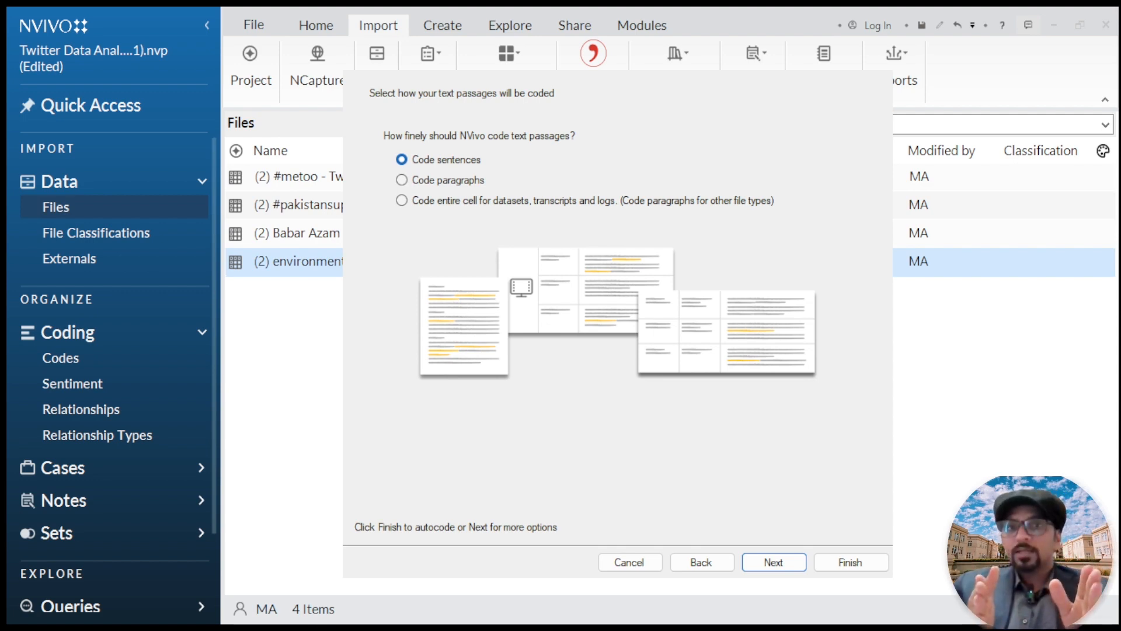
Step: Compare the text passage coding options, choose to code sentences, and finish autocoding into the Autocoded Themes folder under Codes
{"action": "left_click", "coordinate": [425, 182]}
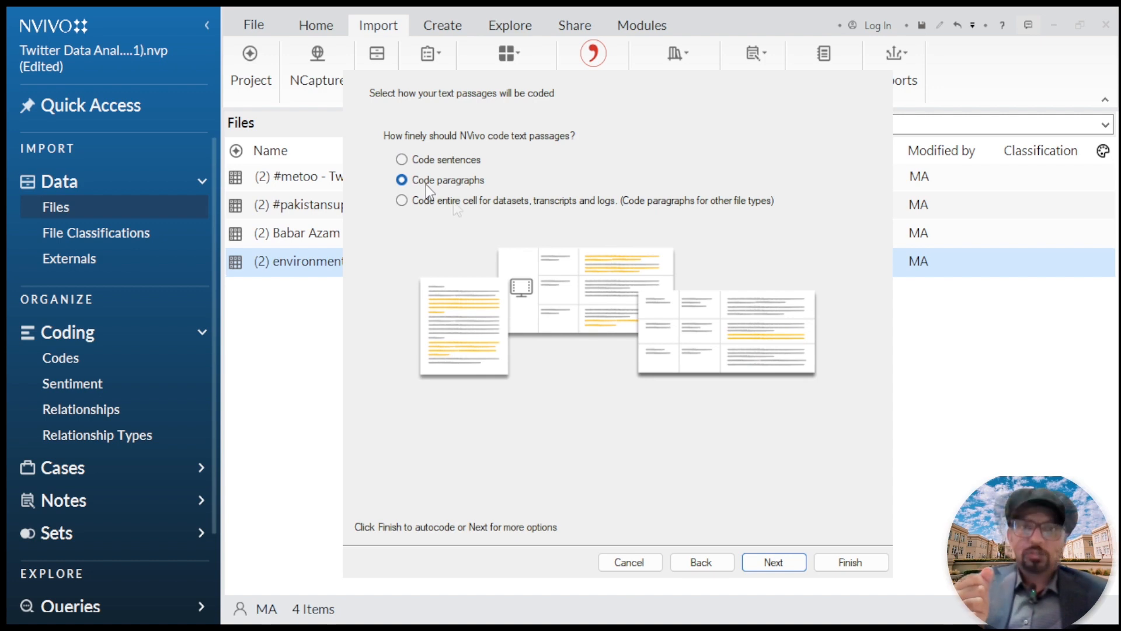
{"action": "left_click", "coordinate": [453, 201]}
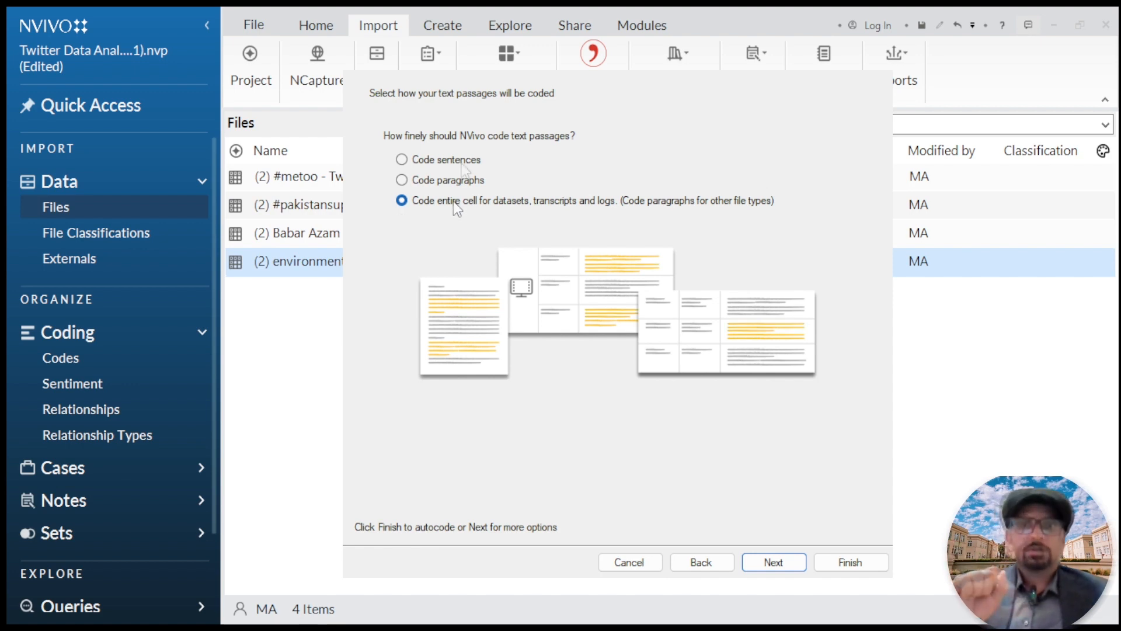
{"action": "left_click", "coordinate": [461, 163]}
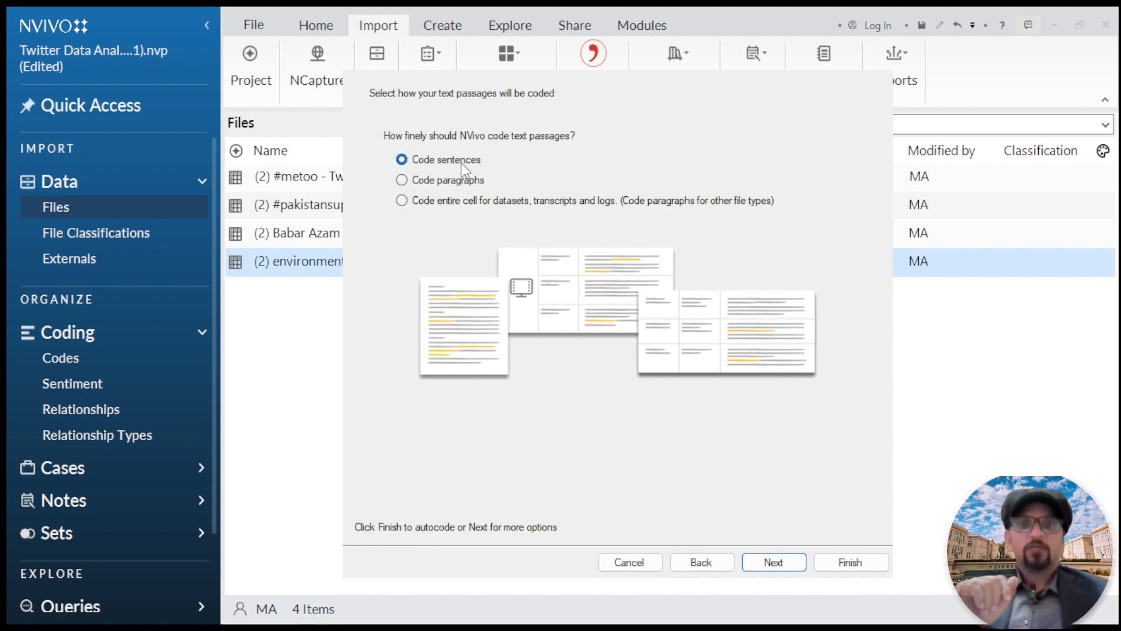
{"action": "left_click", "coordinate": [792, 562]}
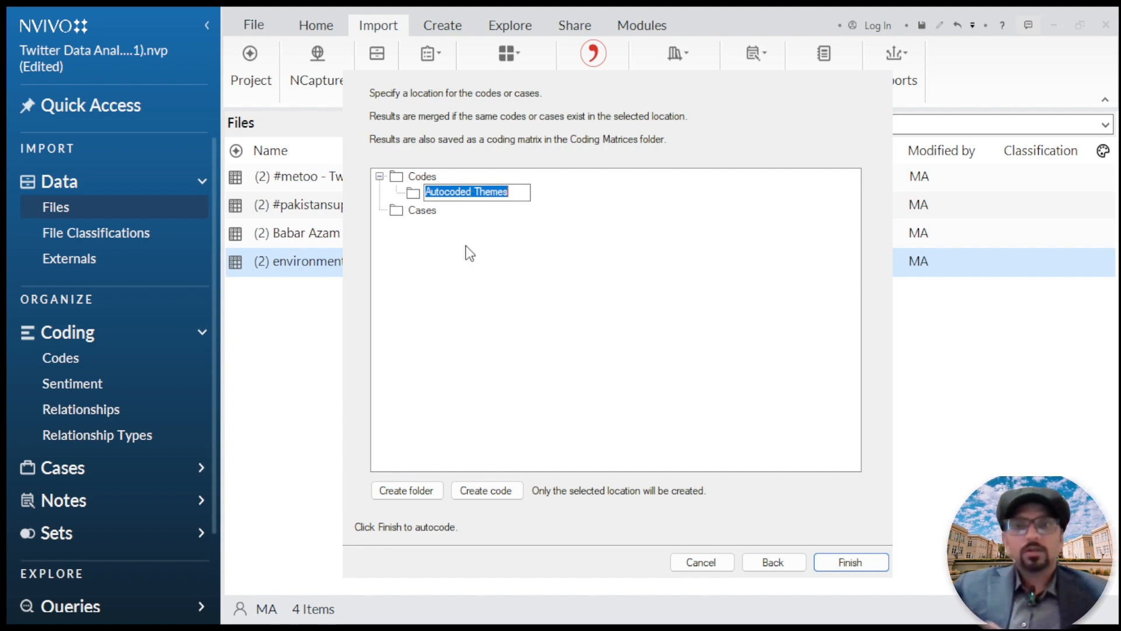
{"action": "left_click", "coordinate": [851, 562]}
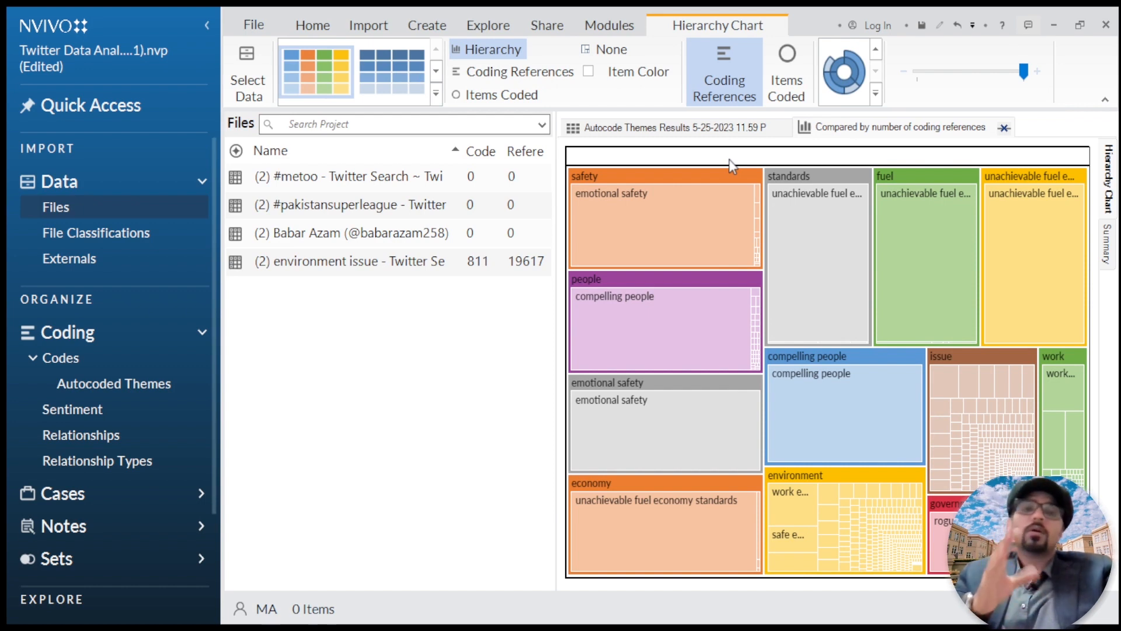
Step: Examine the themes in the environment issue hierarchy chart, drill into the issue theme's subthemes, and return to the full chart
{"action": "left_click", "coordinate": [489, 26]}
{"action": "left_click", "coordinate": [689, 28]}
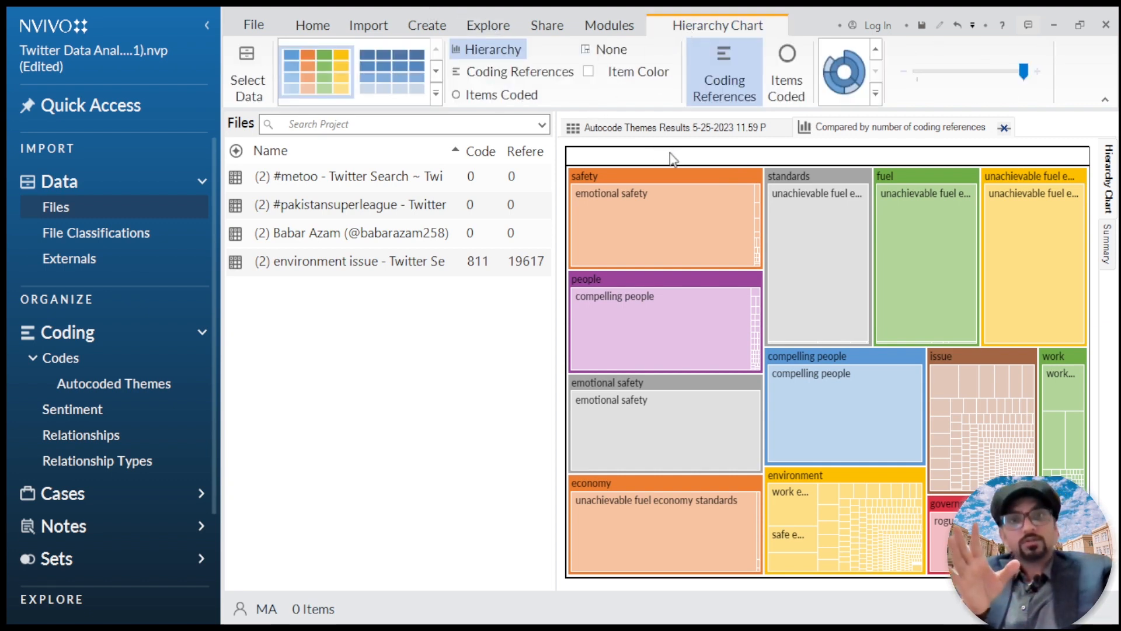
{"action": "mouse_move", "coordinate": [659, 178]}
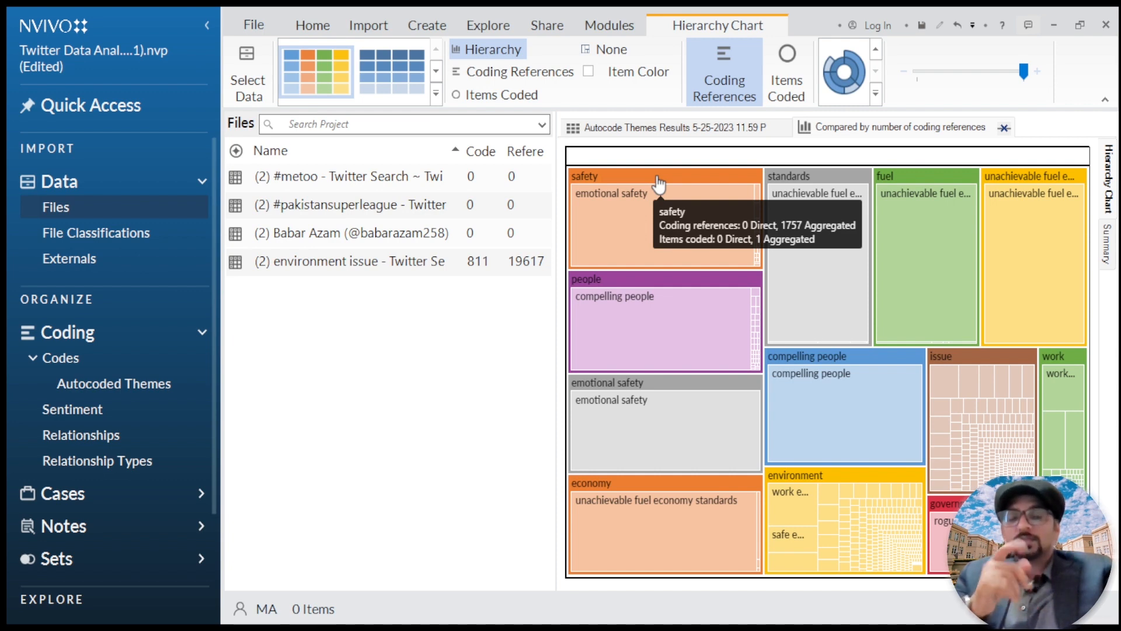
{"action": "mouse_move", "coordinate": [933, 184]}
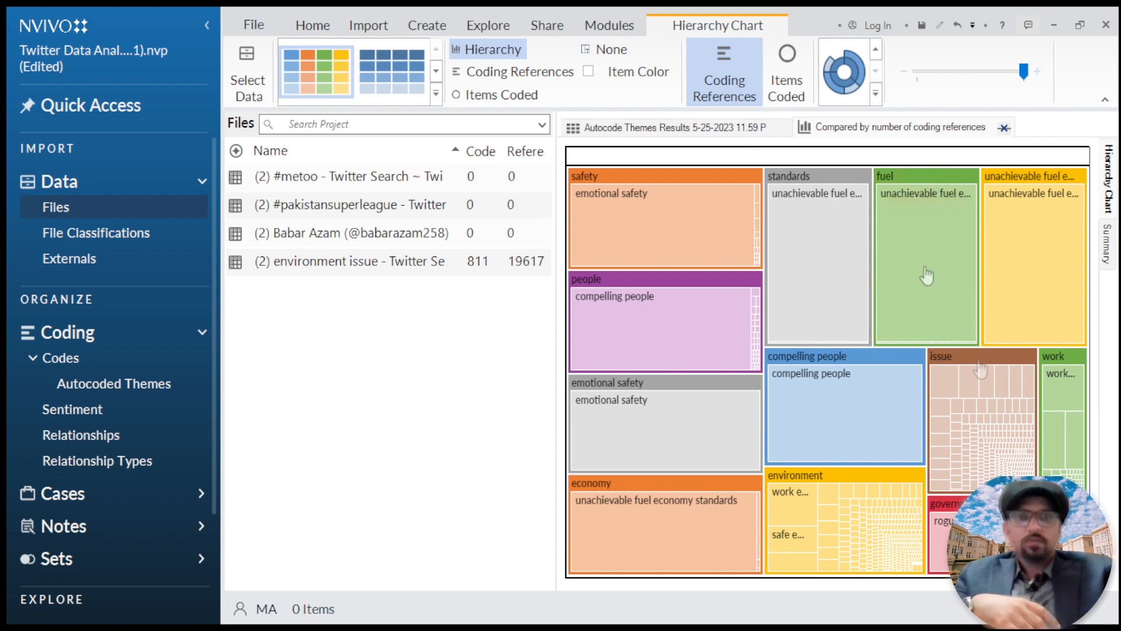
{"action": "mouse_move", "coordinate": [981, 365]}
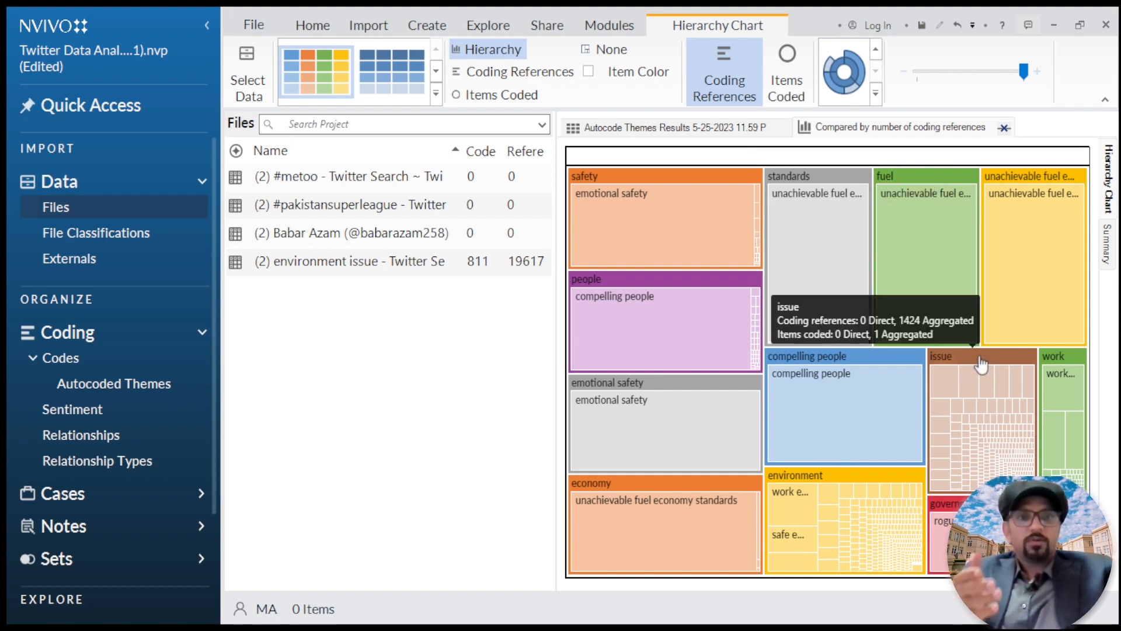
{"action": "left_click", "coordinate": [981, 362]}
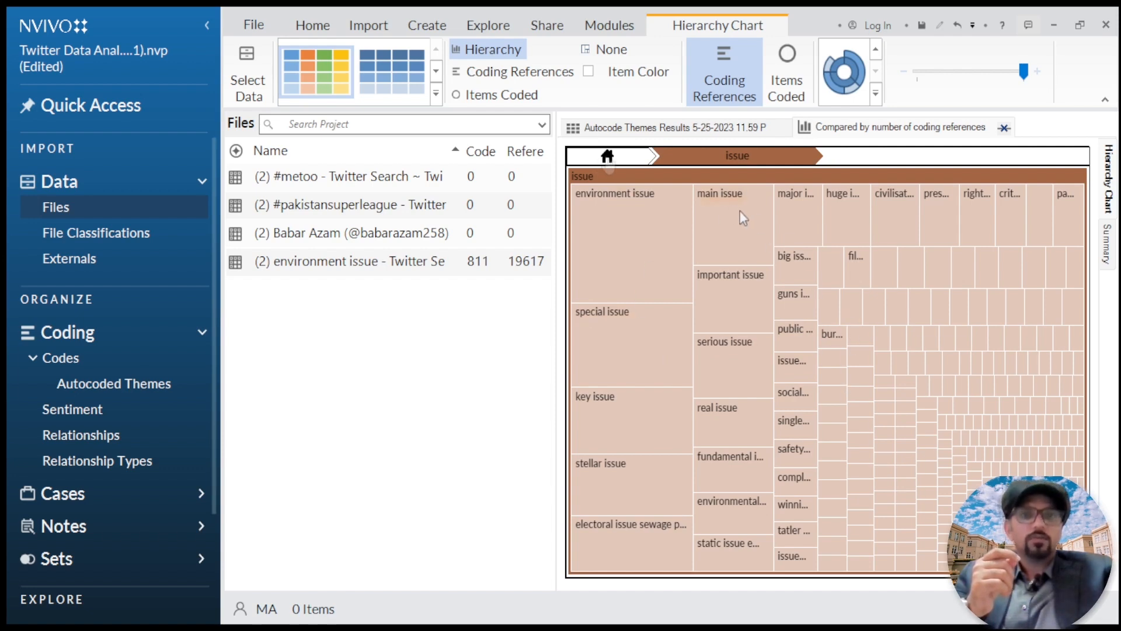
{"action": "left_click", "coordinate": [609, 158]}
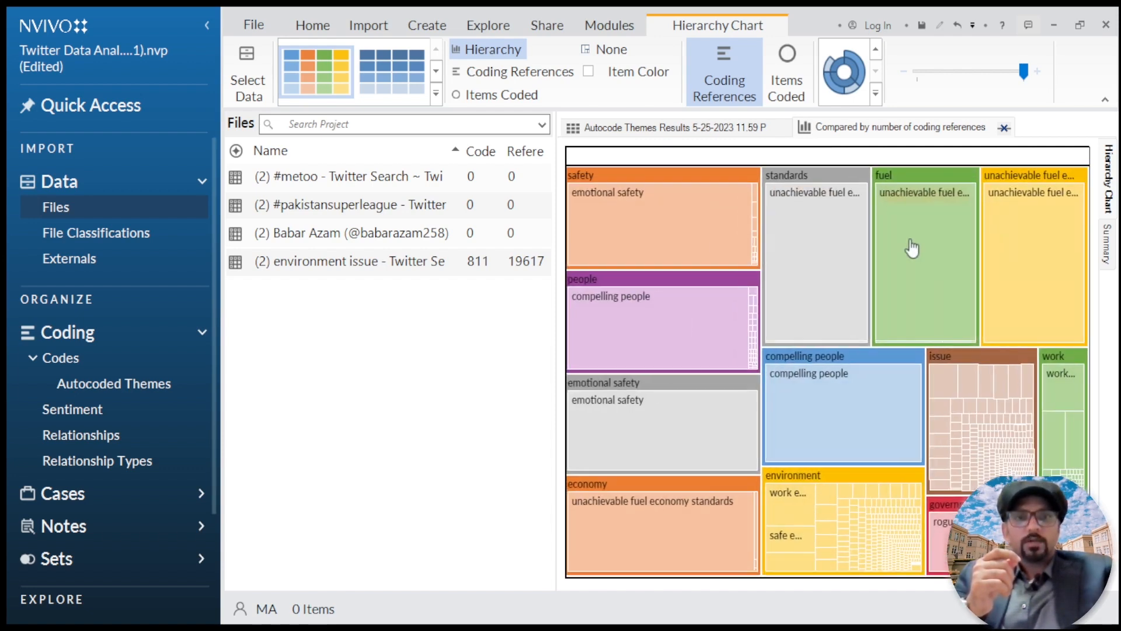
{"action": "mouse_move", "coordinate": [866, 285]}
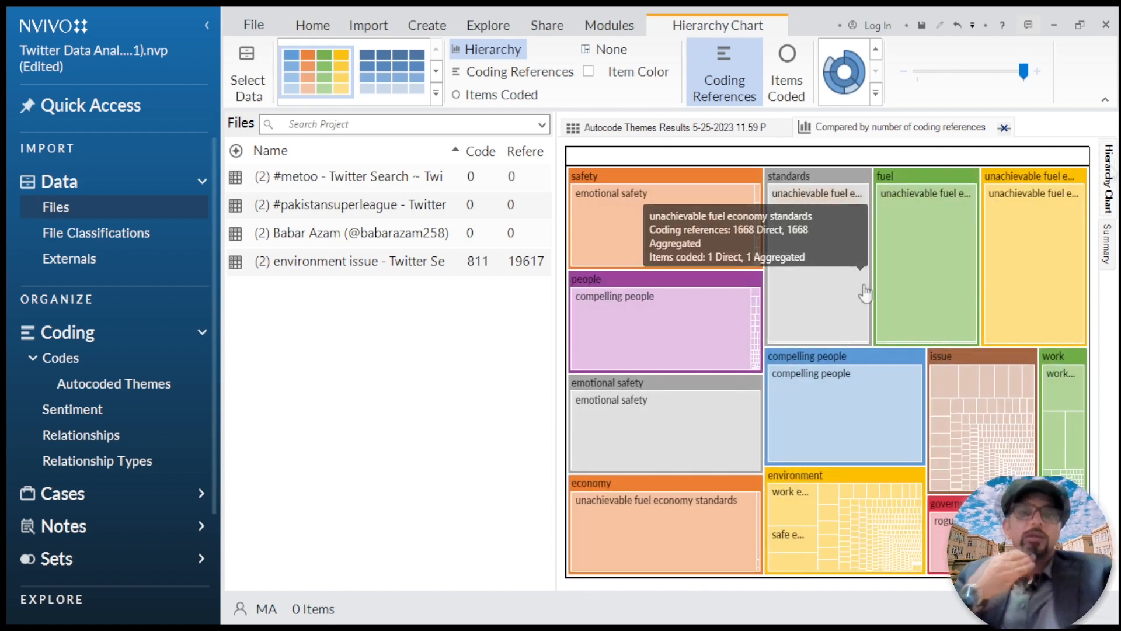
Step: View the summary table of coding references for the environment issue themes, and return to the hierarchy chart
{"action": "left_click", "coordinate": [1108, 244]}
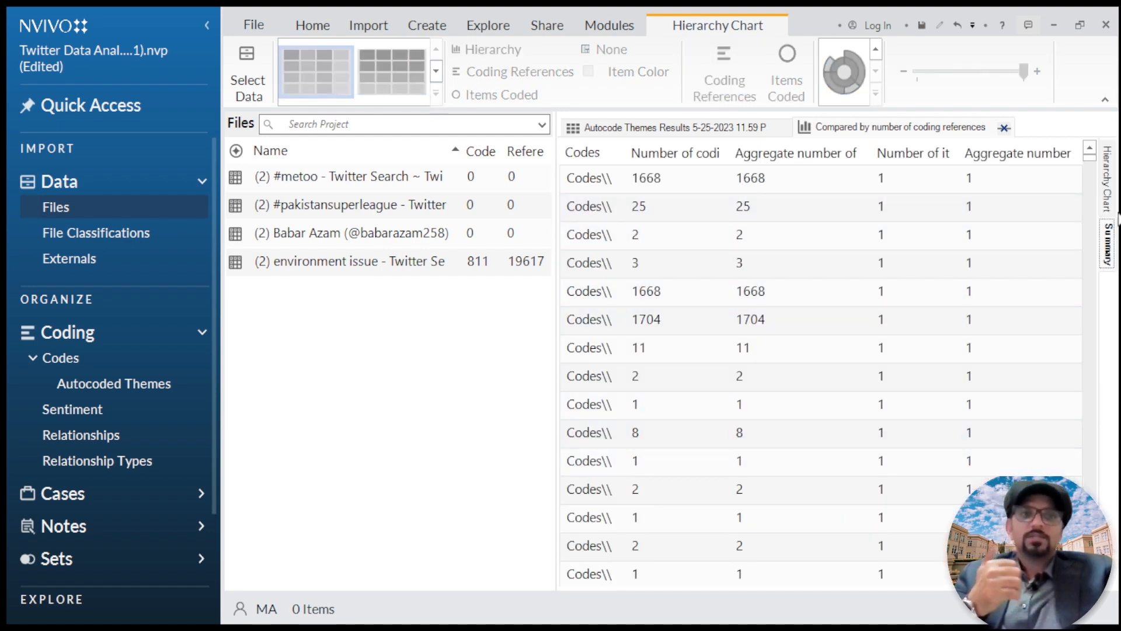
{"action": "left_click", "coordinate": [1108, 175]}
{"action": "mouse_move", "coordinate": [622, 183]}
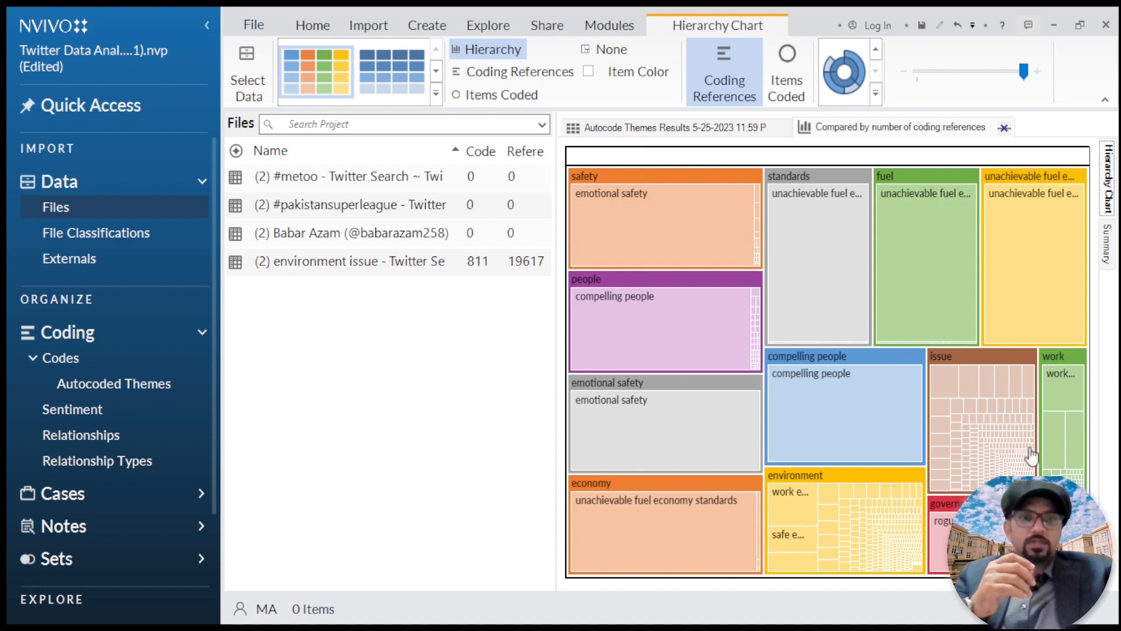
{"action": "mouse_move", "coordinate": [972, 523]}
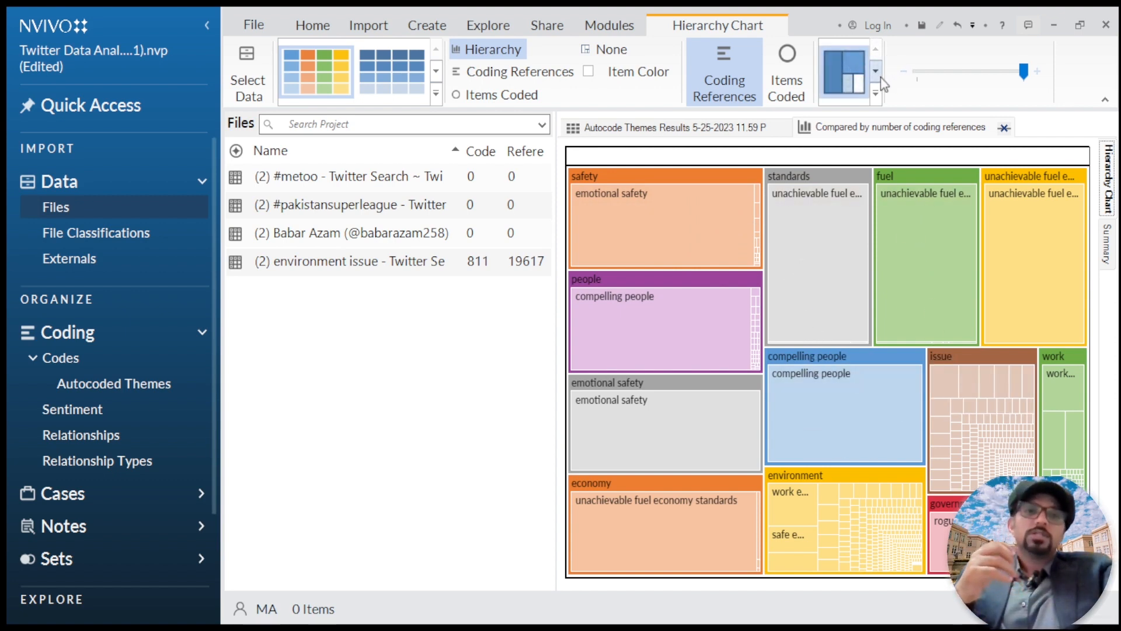
Step: Display the environment issue themes as a sunburst, drill into the safety theme, and return to the full chart
{"action": "left_click", "coordinate": [878, 74]}
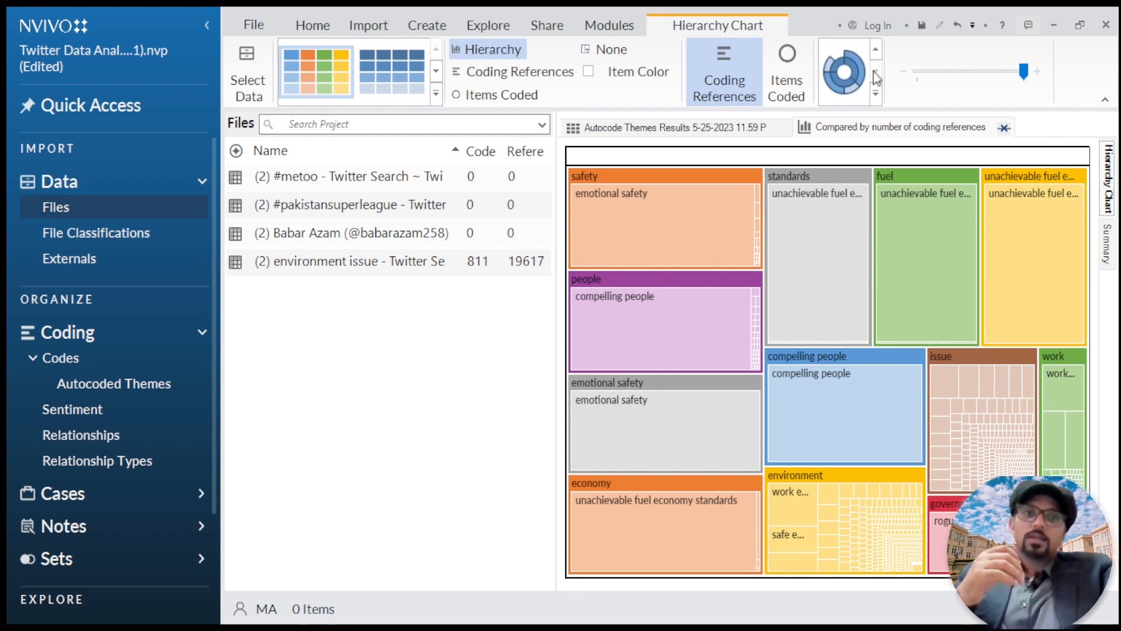
{"action": "left_click", "coordinate": [847, 83]}
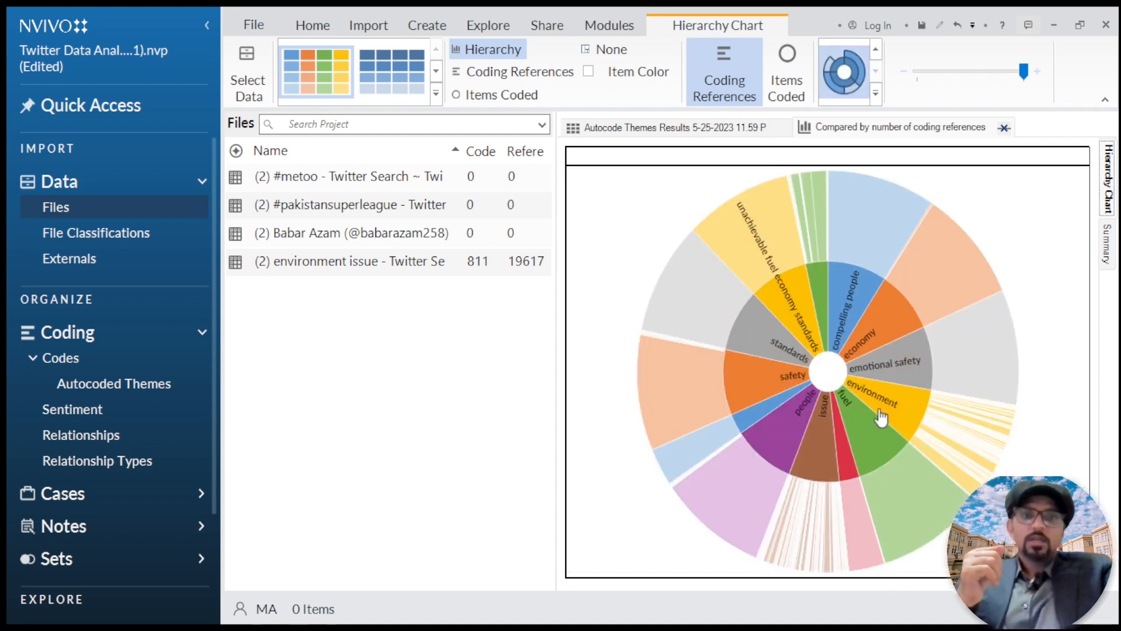
{"action": "left_click", "coordinate": [786, 383]}
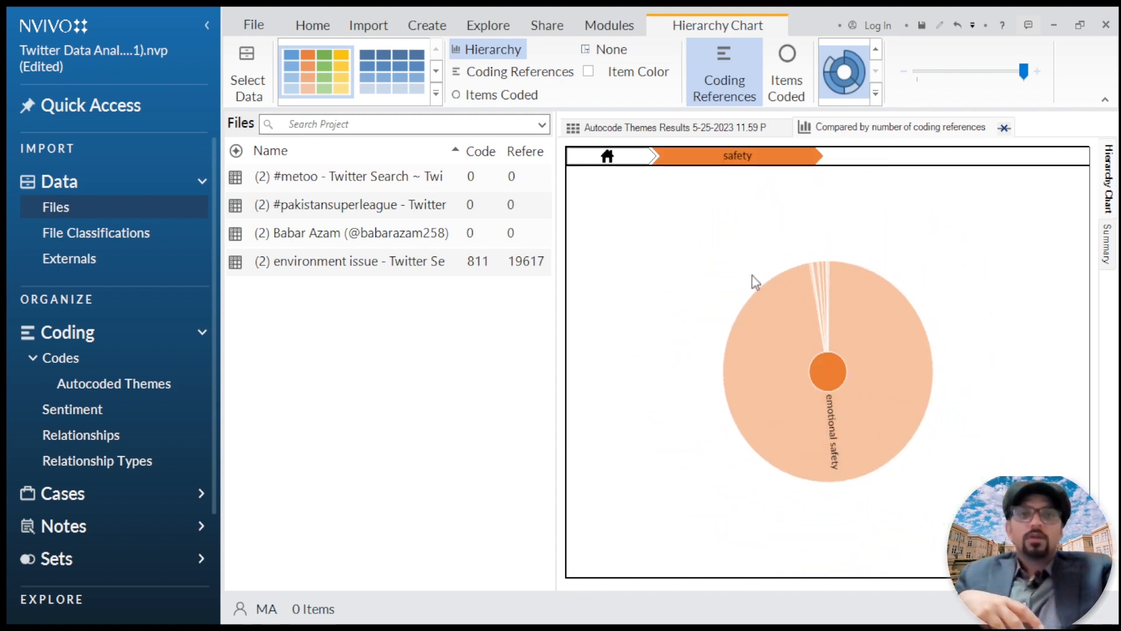
{"action": "left_click", "coordinate": [607, 157]}
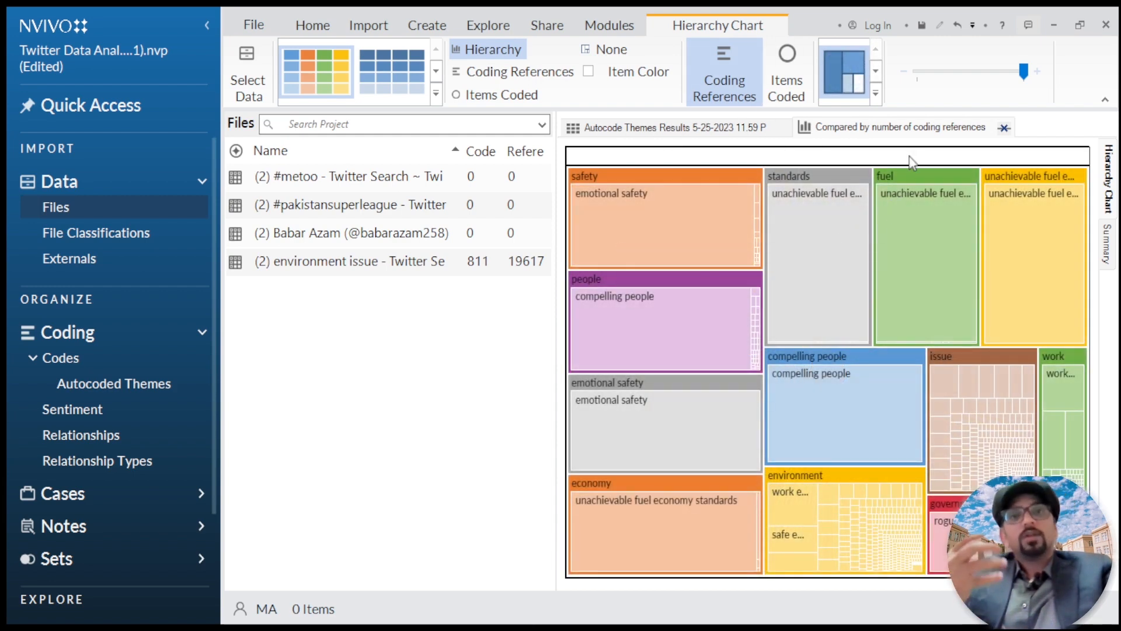
Step: Close the hierarchy chart, and review the environment issue coding matrix and its 3D column chart
{"action": "left_click", "coordinate": [1004, 127]}
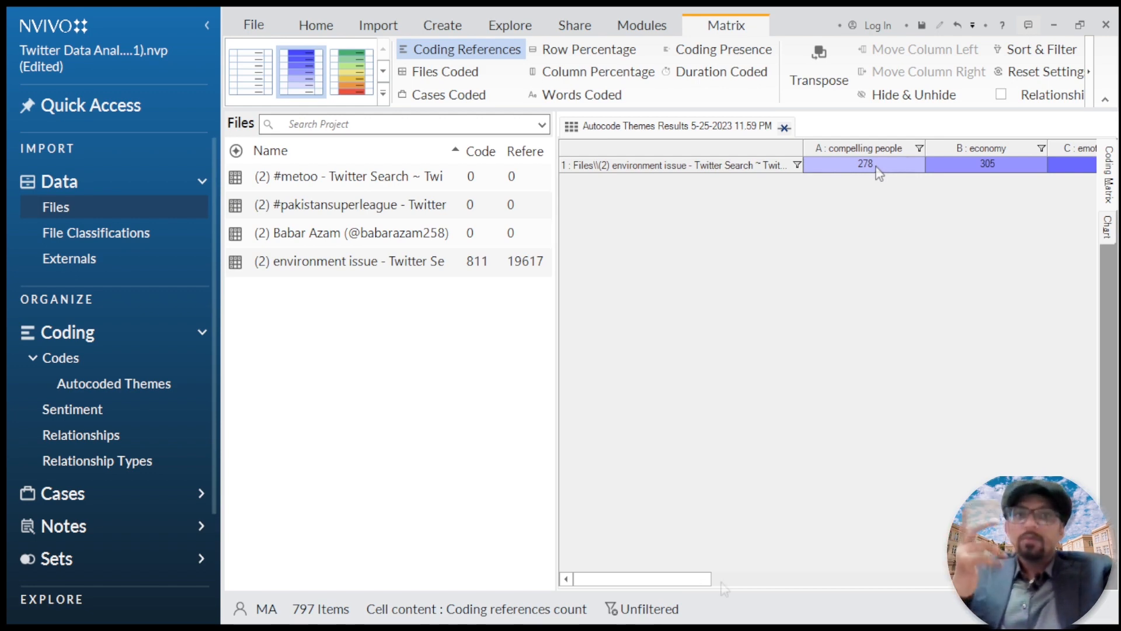
{"action": "left_click_drag", "start_coordinate": [710, 583], "coordinate": [753, 583]}
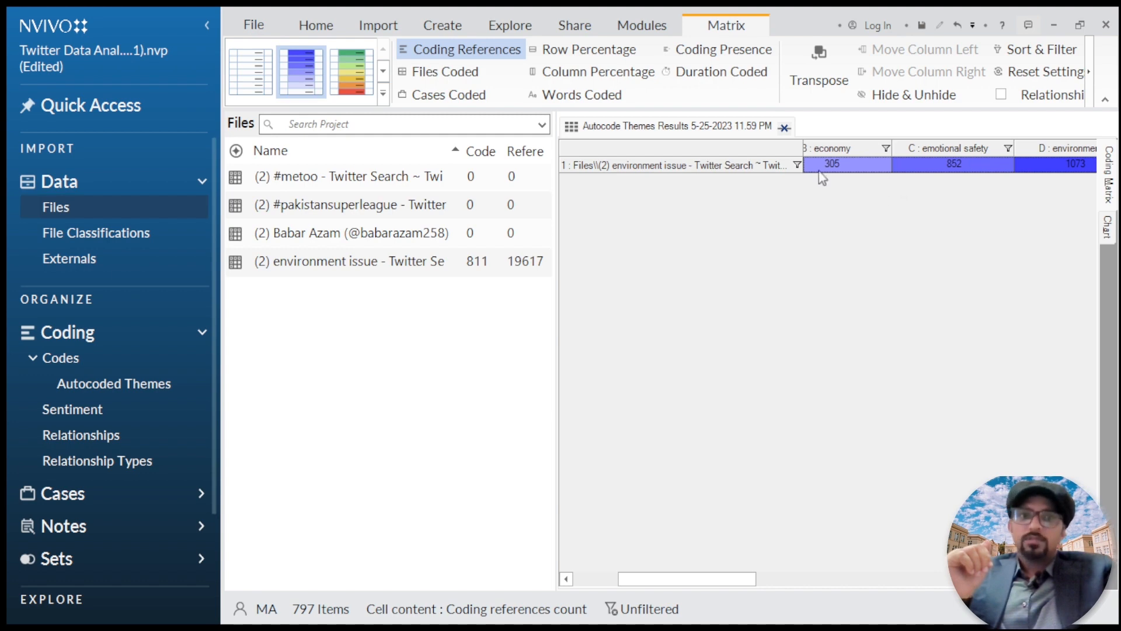
{"action": "left_click", "coordinate": [1104, 228]}
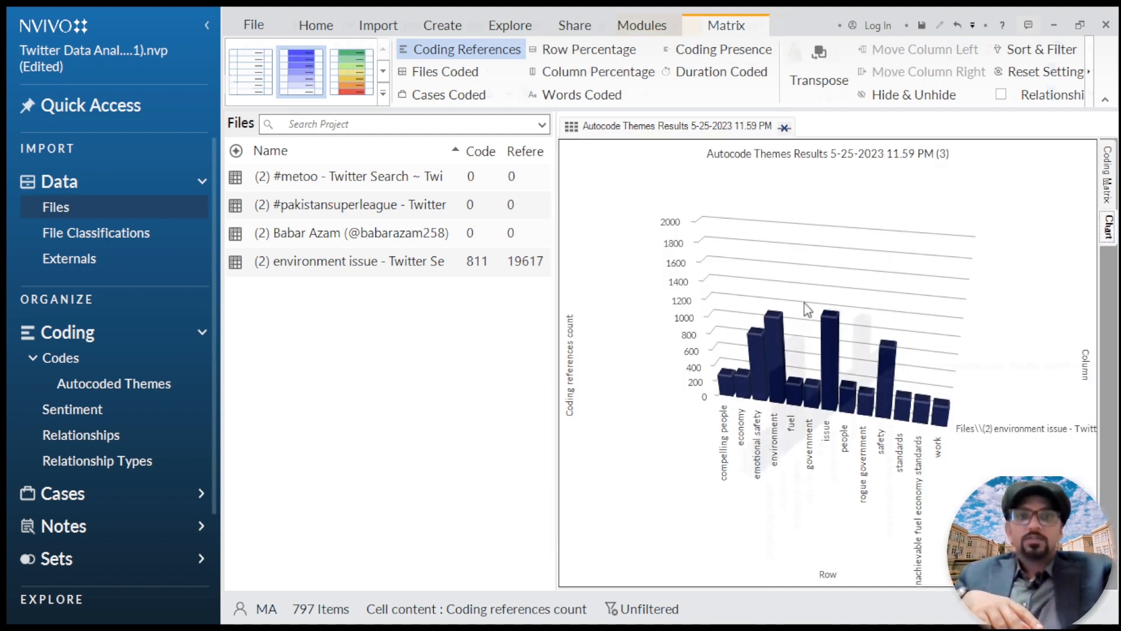
{"action": "left_click_drag", "start_coordinate": [804, 304], "coordinate": [868, 187]}
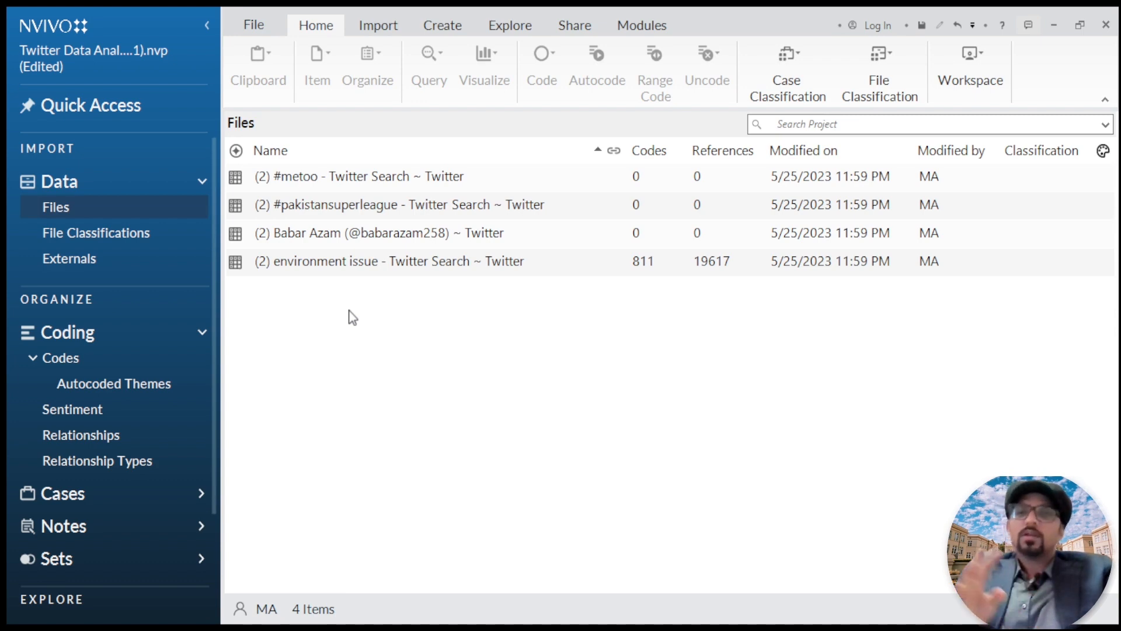
Step: Autocode the Babar Azam Twitter file by identifying themes
{"action": "left_click", "coordinate": [348, 237]}
{"action": "right_click", "coordinate": [386, 241]}
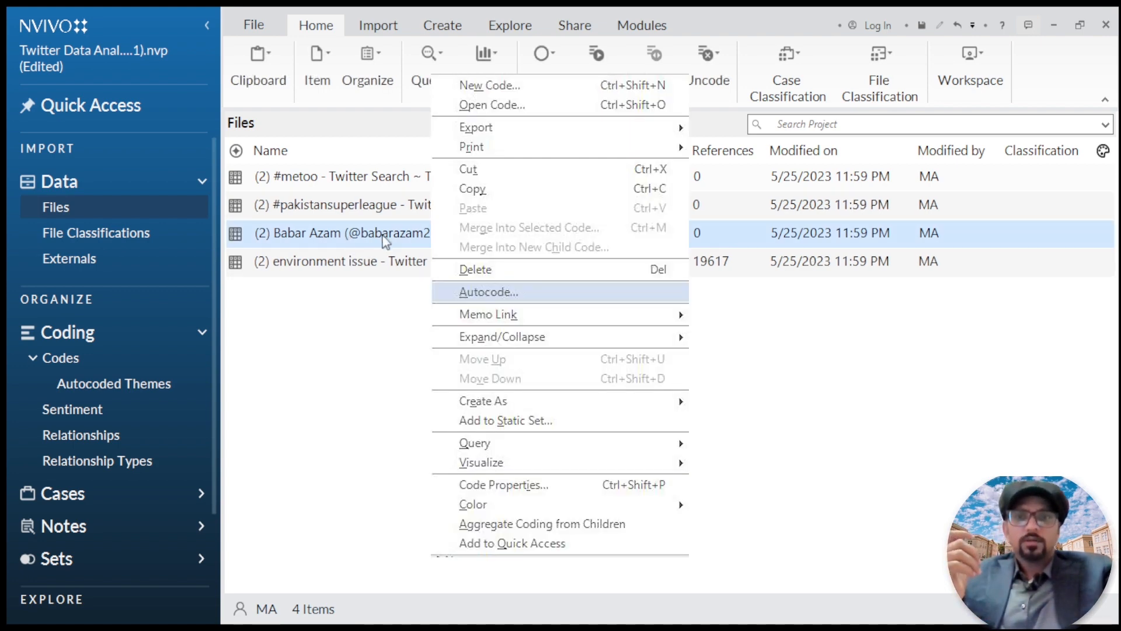
{"action": "left_click", "coordinate": [490, 292]}
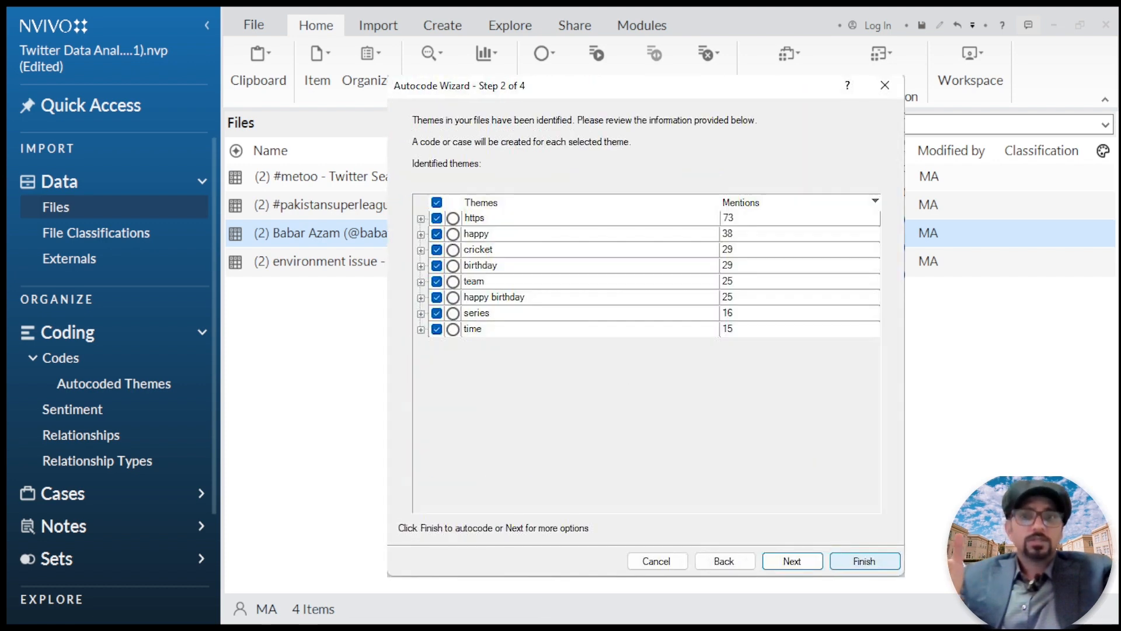
{"action": "left_click", "coordinate": [867, 561]}
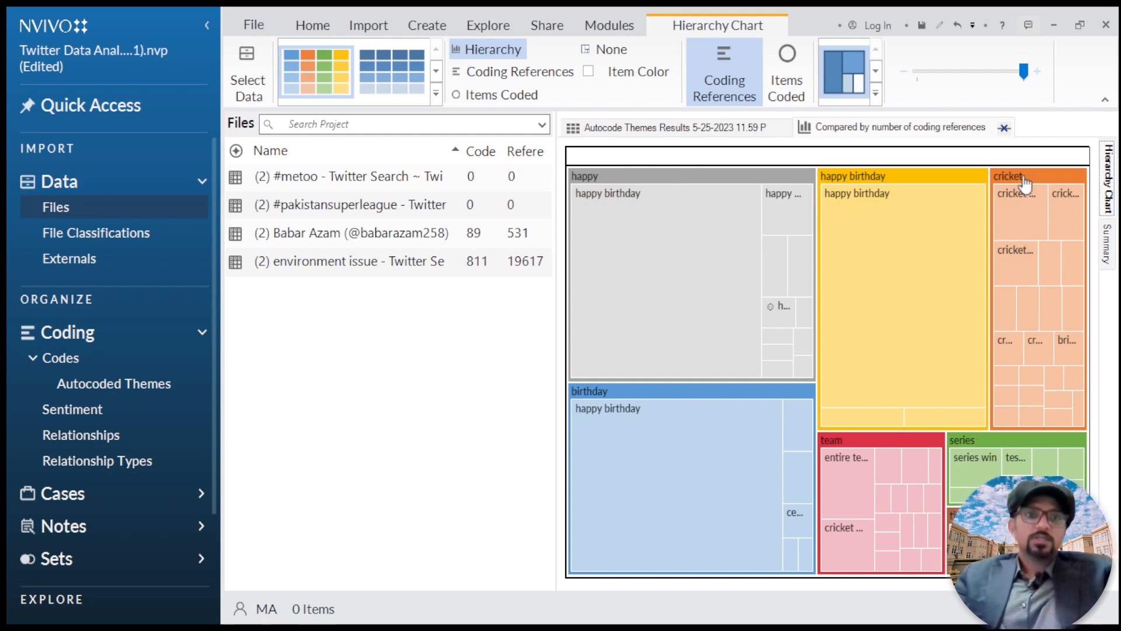
Step: Review the Babar Azam themes as a sunburst and summary table, close the hierarchy chart, and view the coding matrix chart
{"action": "left_click", "coordinate": [876, 71]}
{"action": "left_click", "coordinate": [844, 72]}
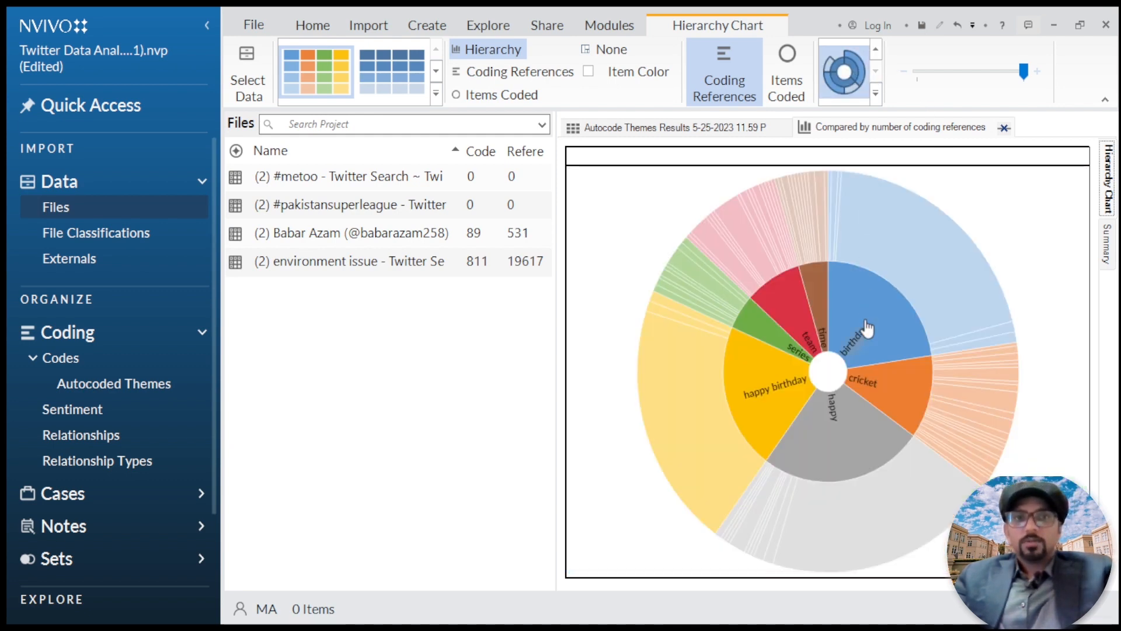
{"action": "left_click", "coordinate": [1107, 244]}
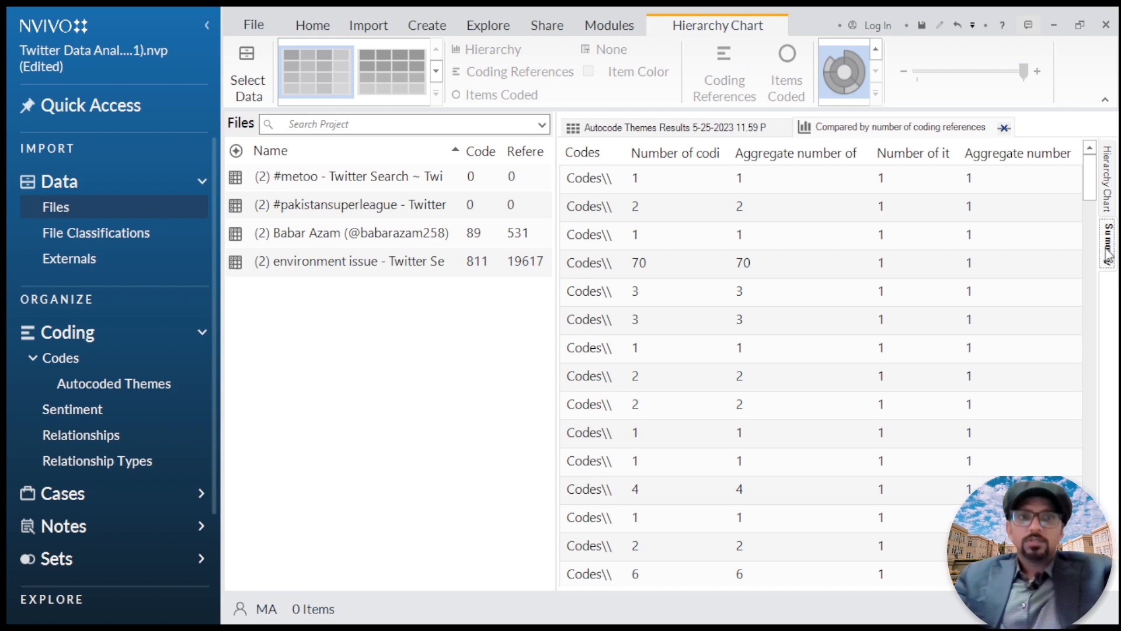
{"action": "left_click", "coordinate": [1004, 128]}
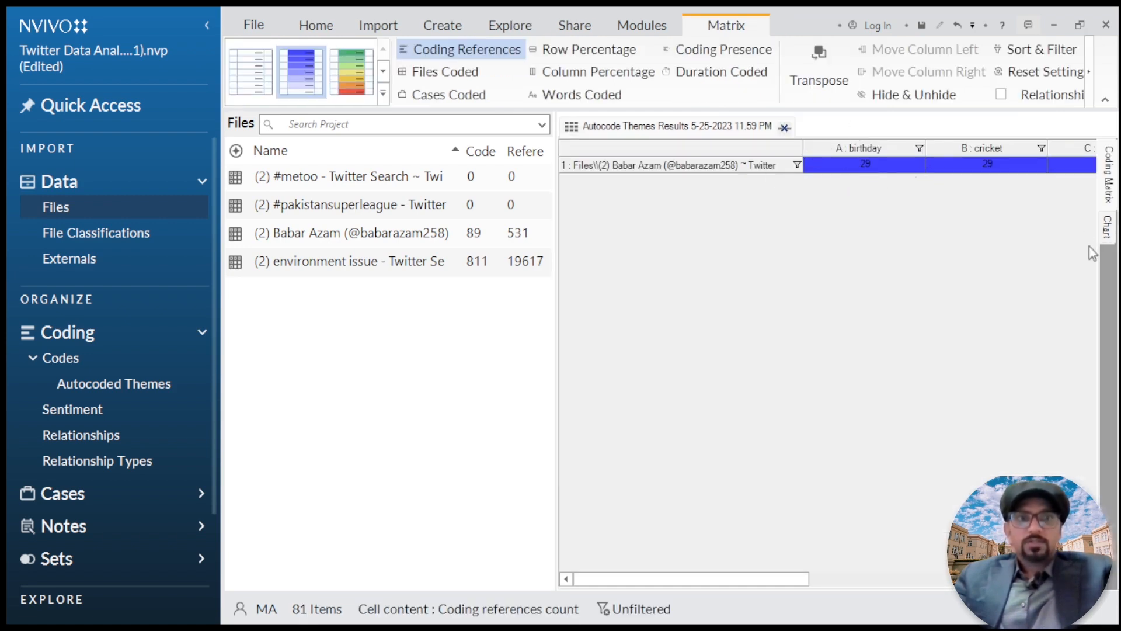
{"action": "left_click", "coordinate": [1107, 227]}
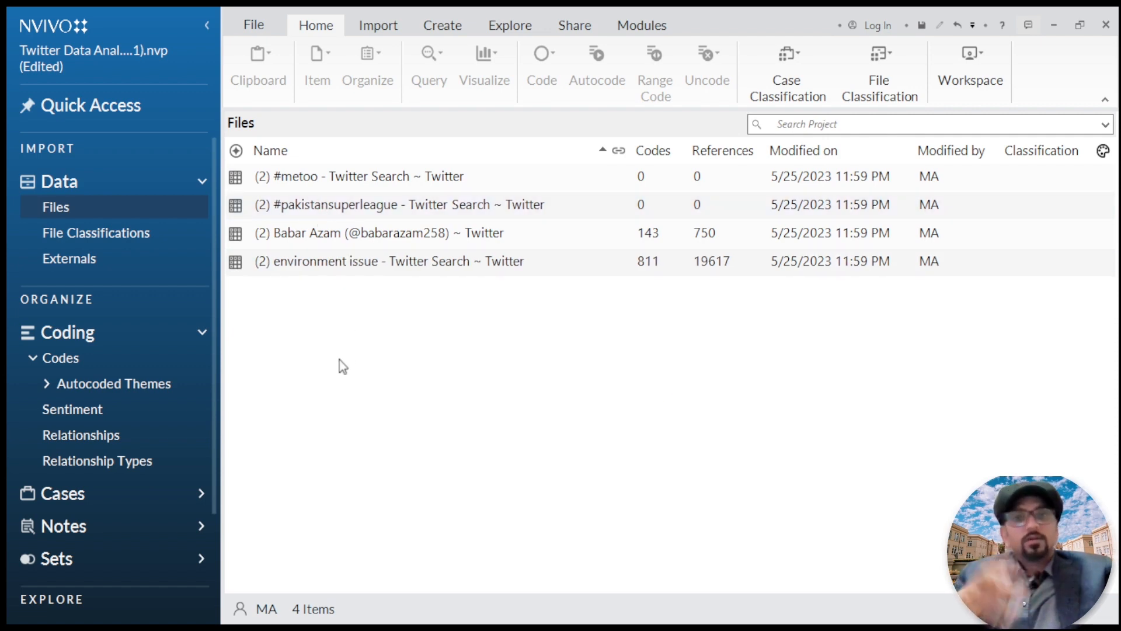
Step: Expand the Codes folder, and view its Autocoded Themes and Babar Azam - Autocoded Themes subfolders
{"action": "left_click", "coordinate": [185, 350]}
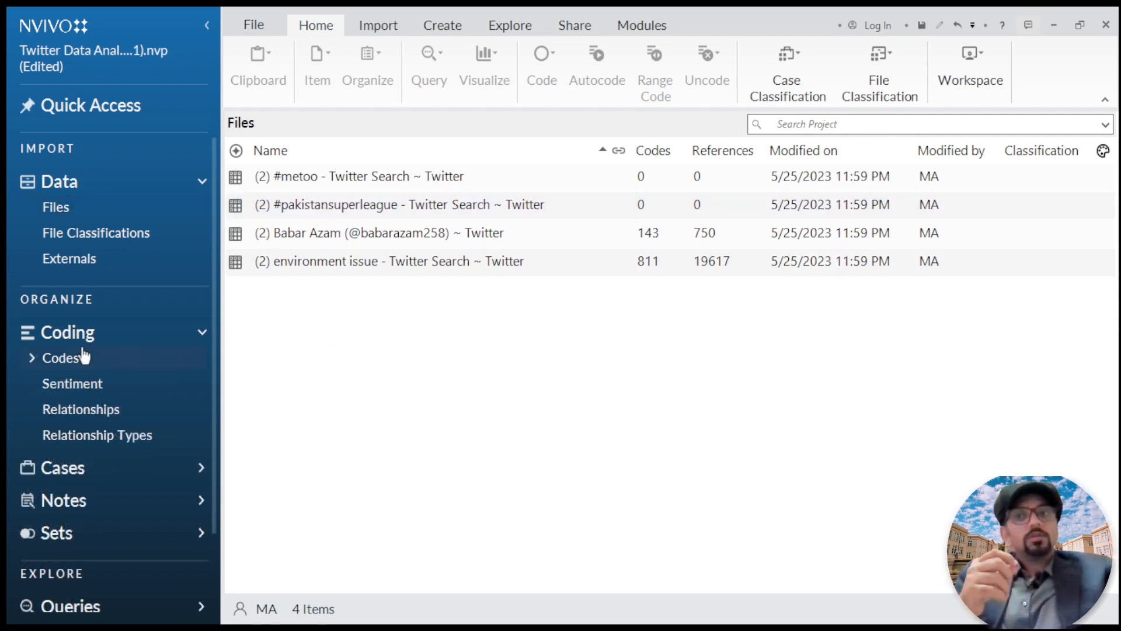
{"action": "left_click", "coordinate": [33, 359]}
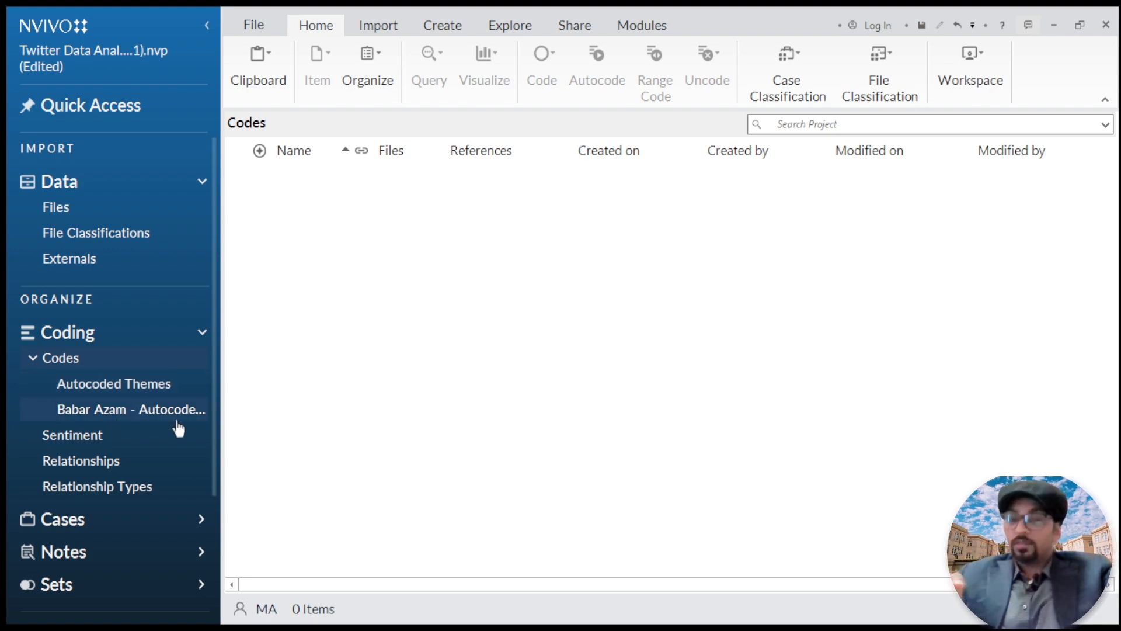
{"action": "left_click", "coordinate": [138, 387]}
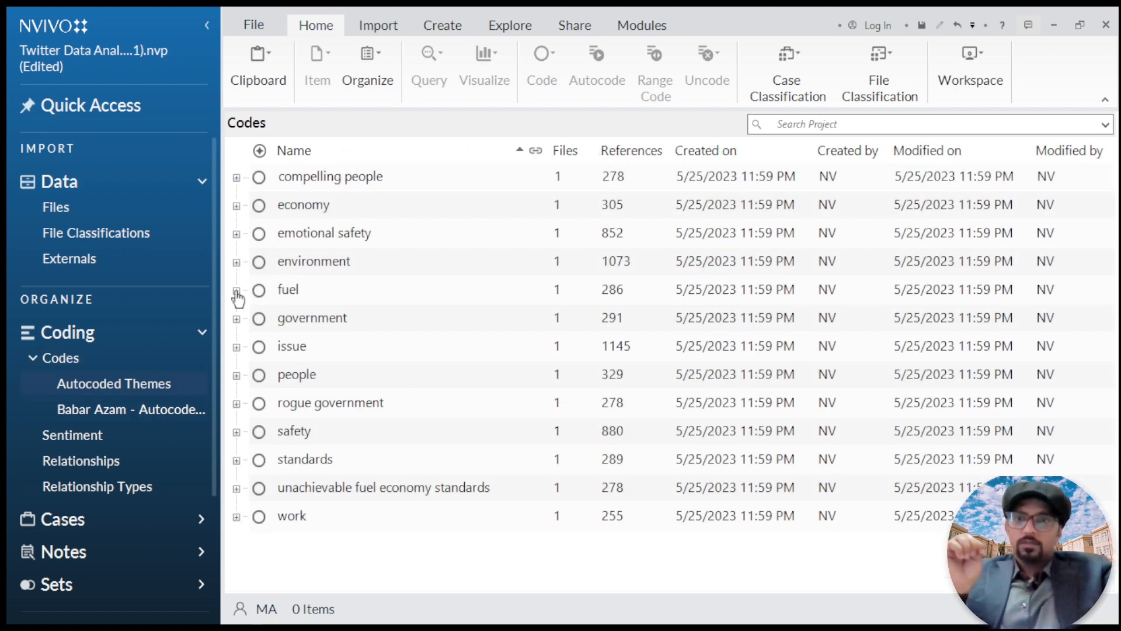
{"action": "left_click", "coordinate": [114, 414]}
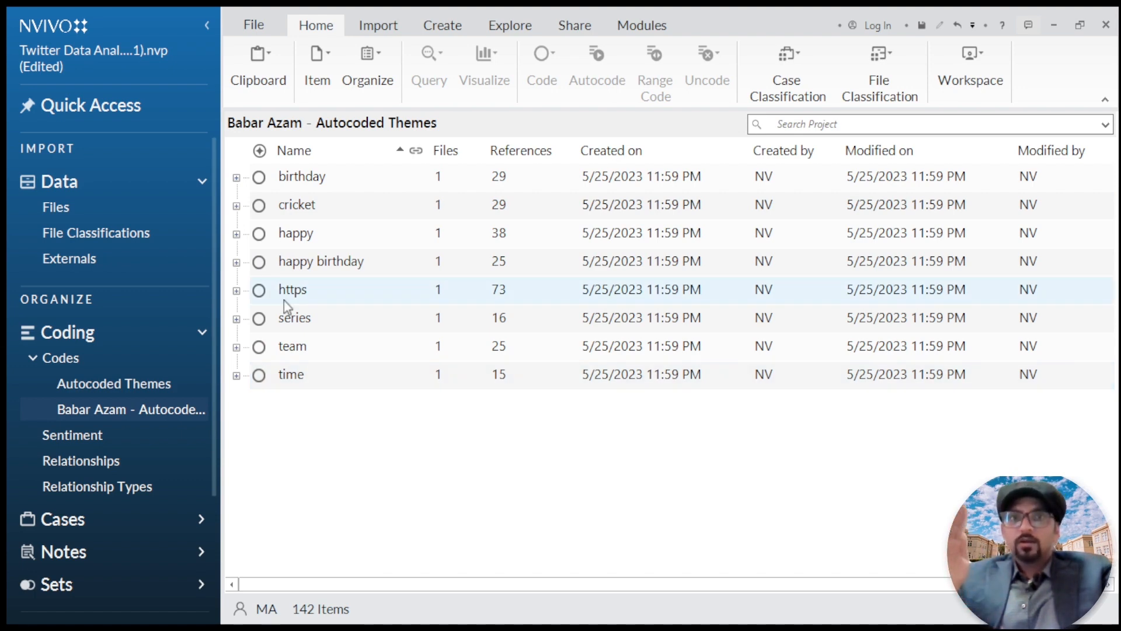
Step: Delete the https code from the Babar Azam - Autocoded Themes folder
{"action": "left_click", "coordinate": [320, 290]}
{"action": "right_click", "coordinate": [374, 443]}
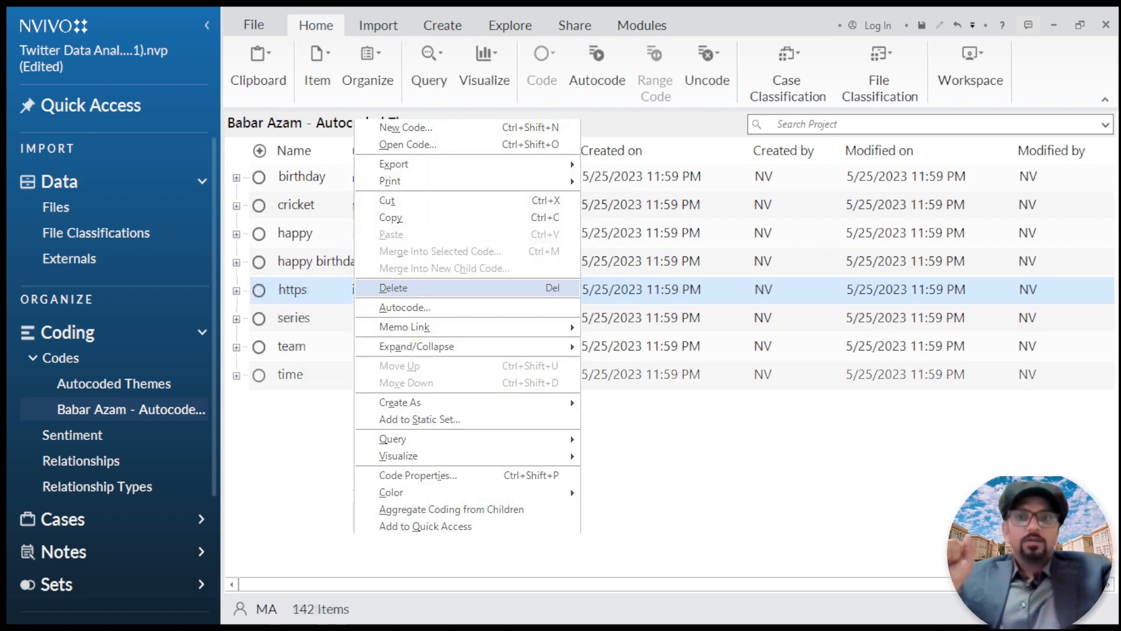
{"action": "left_click", "coordinate": [397, 286]}
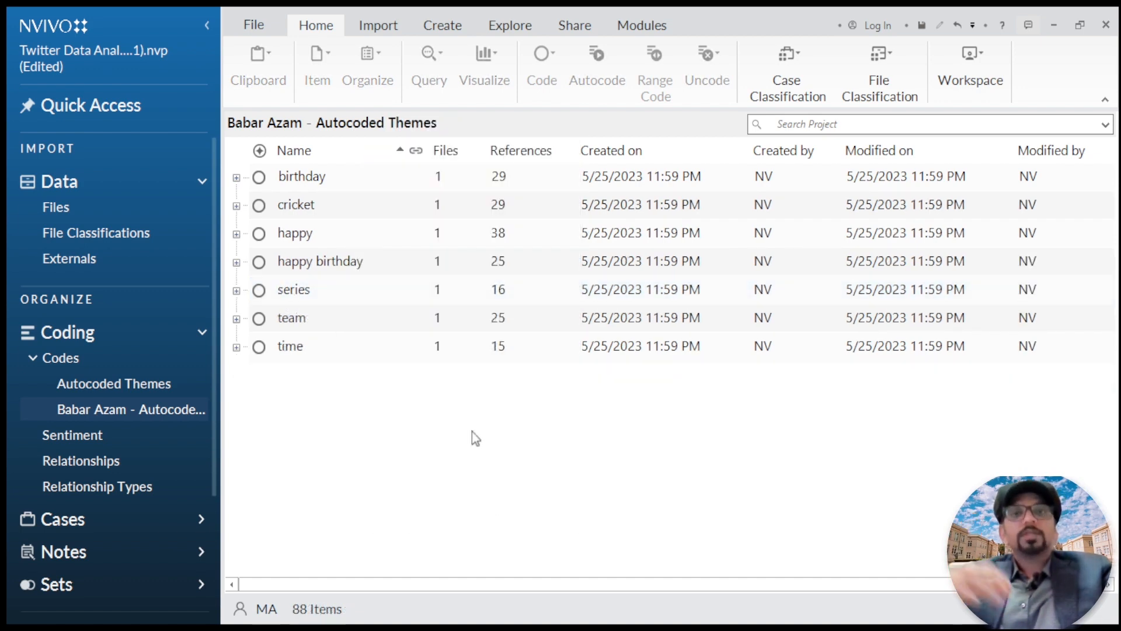